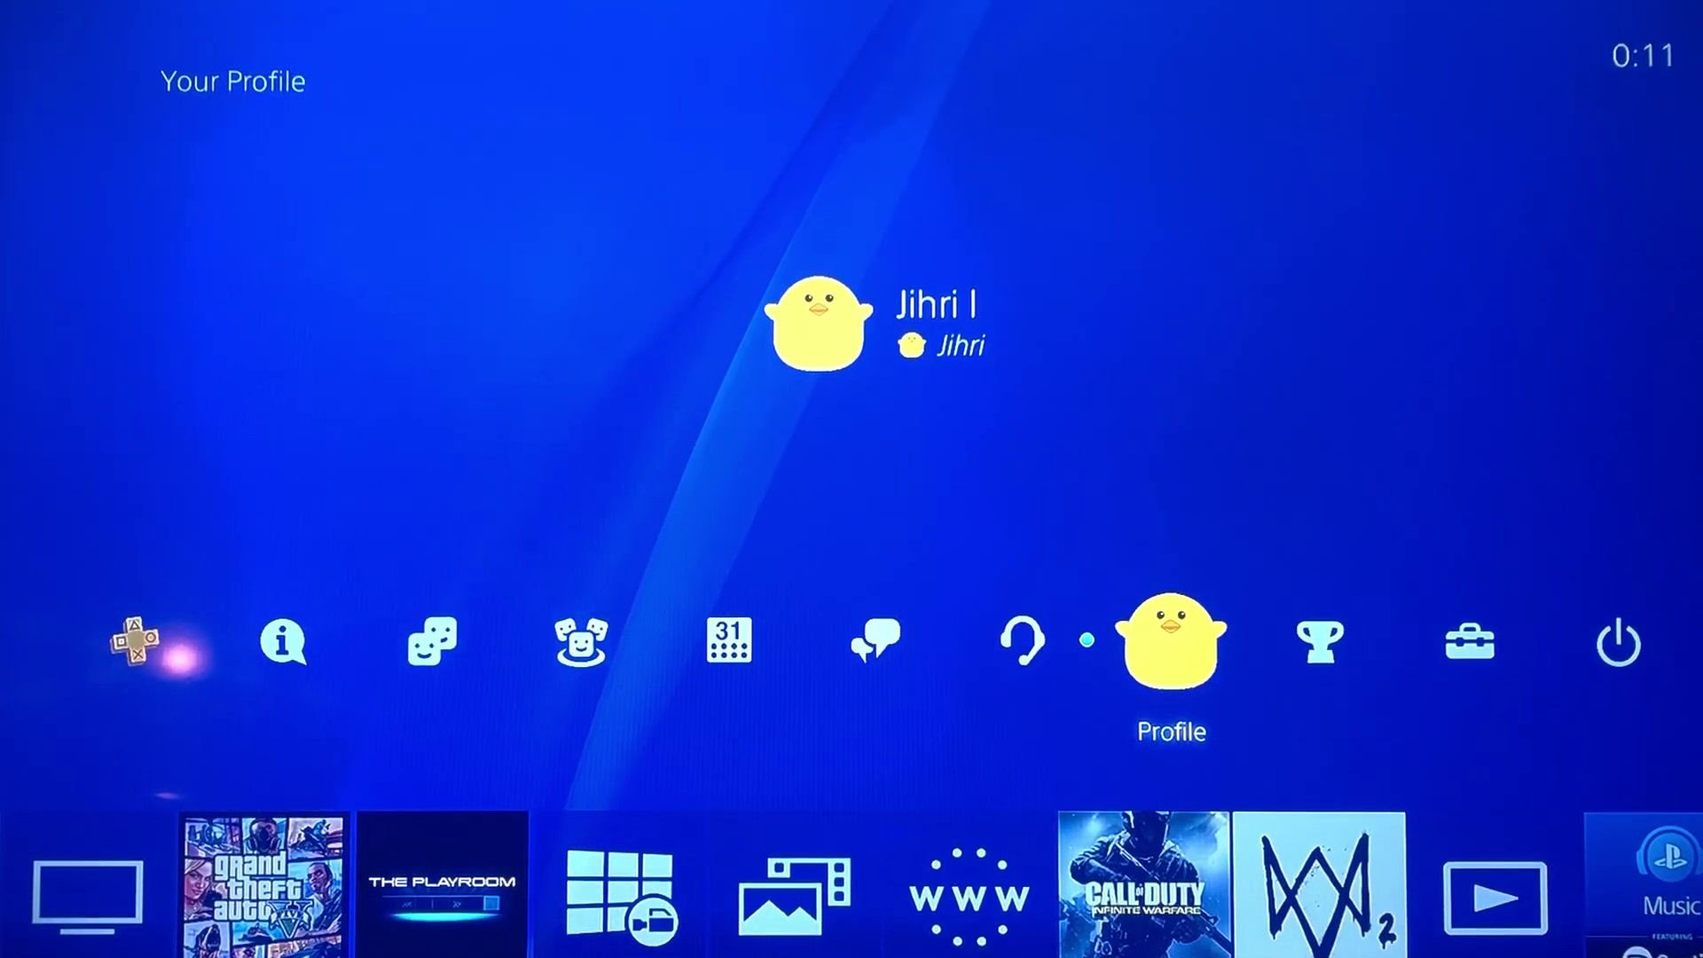
Step: Open Settings from the function bar and highlight the Network entry
key(Right)
key(Right)
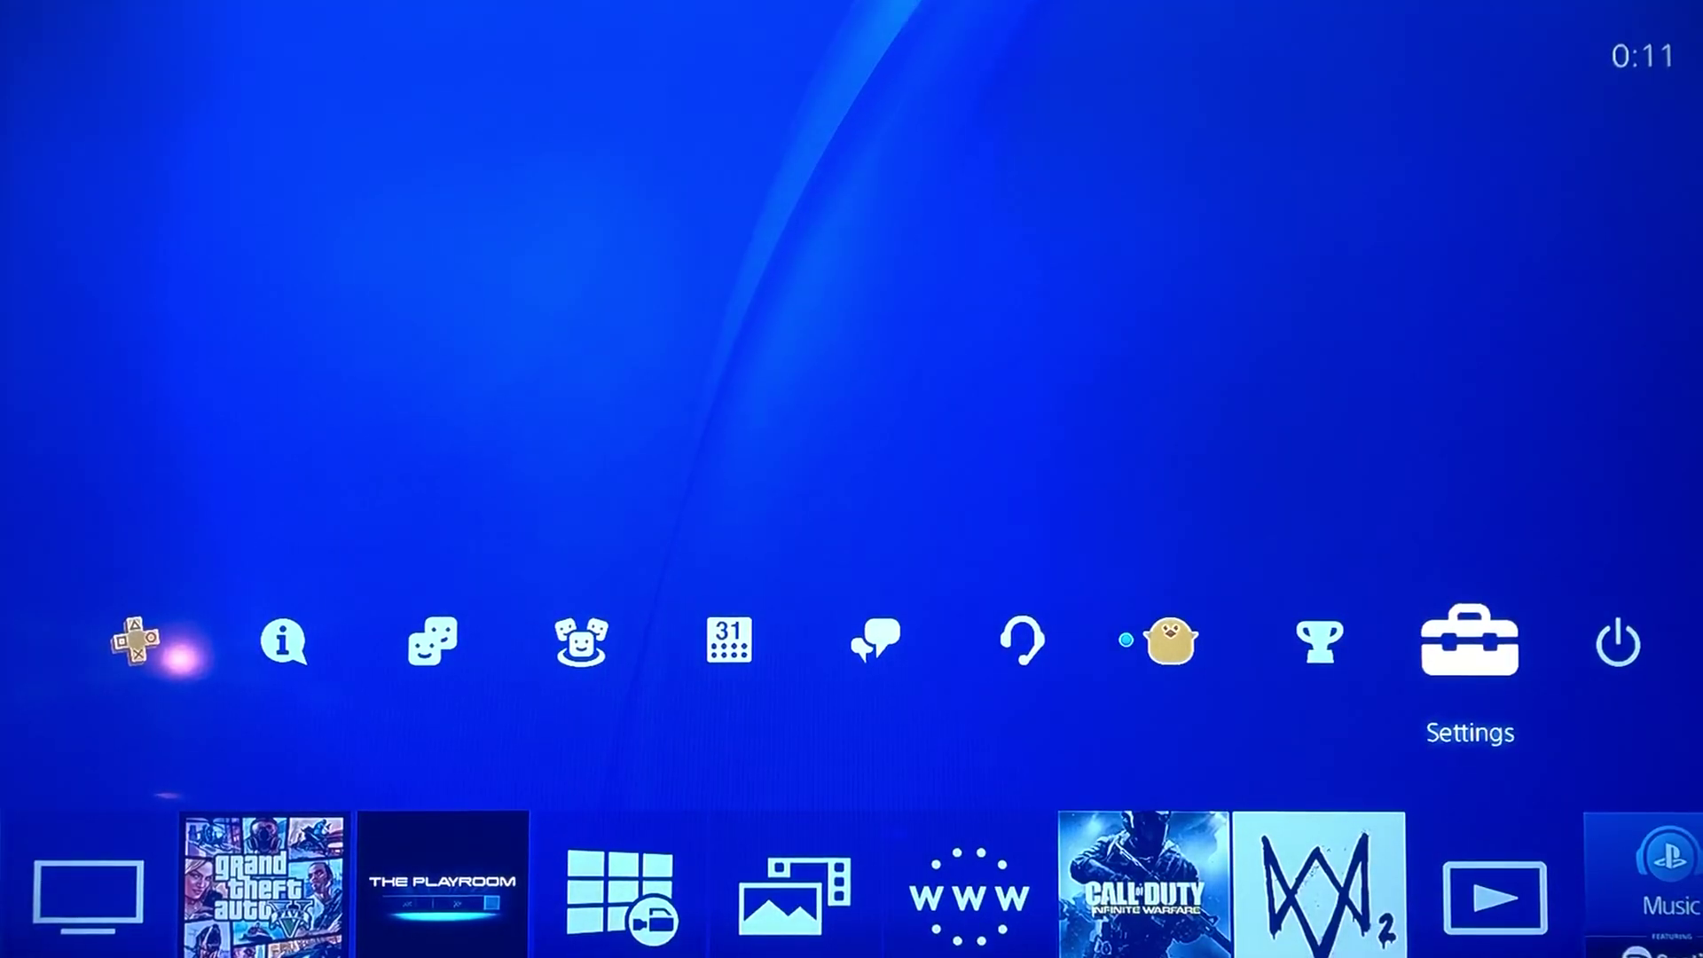
key(Return)
key(Down)
key(Down)
key(Down)
key(Down)
key(Up)
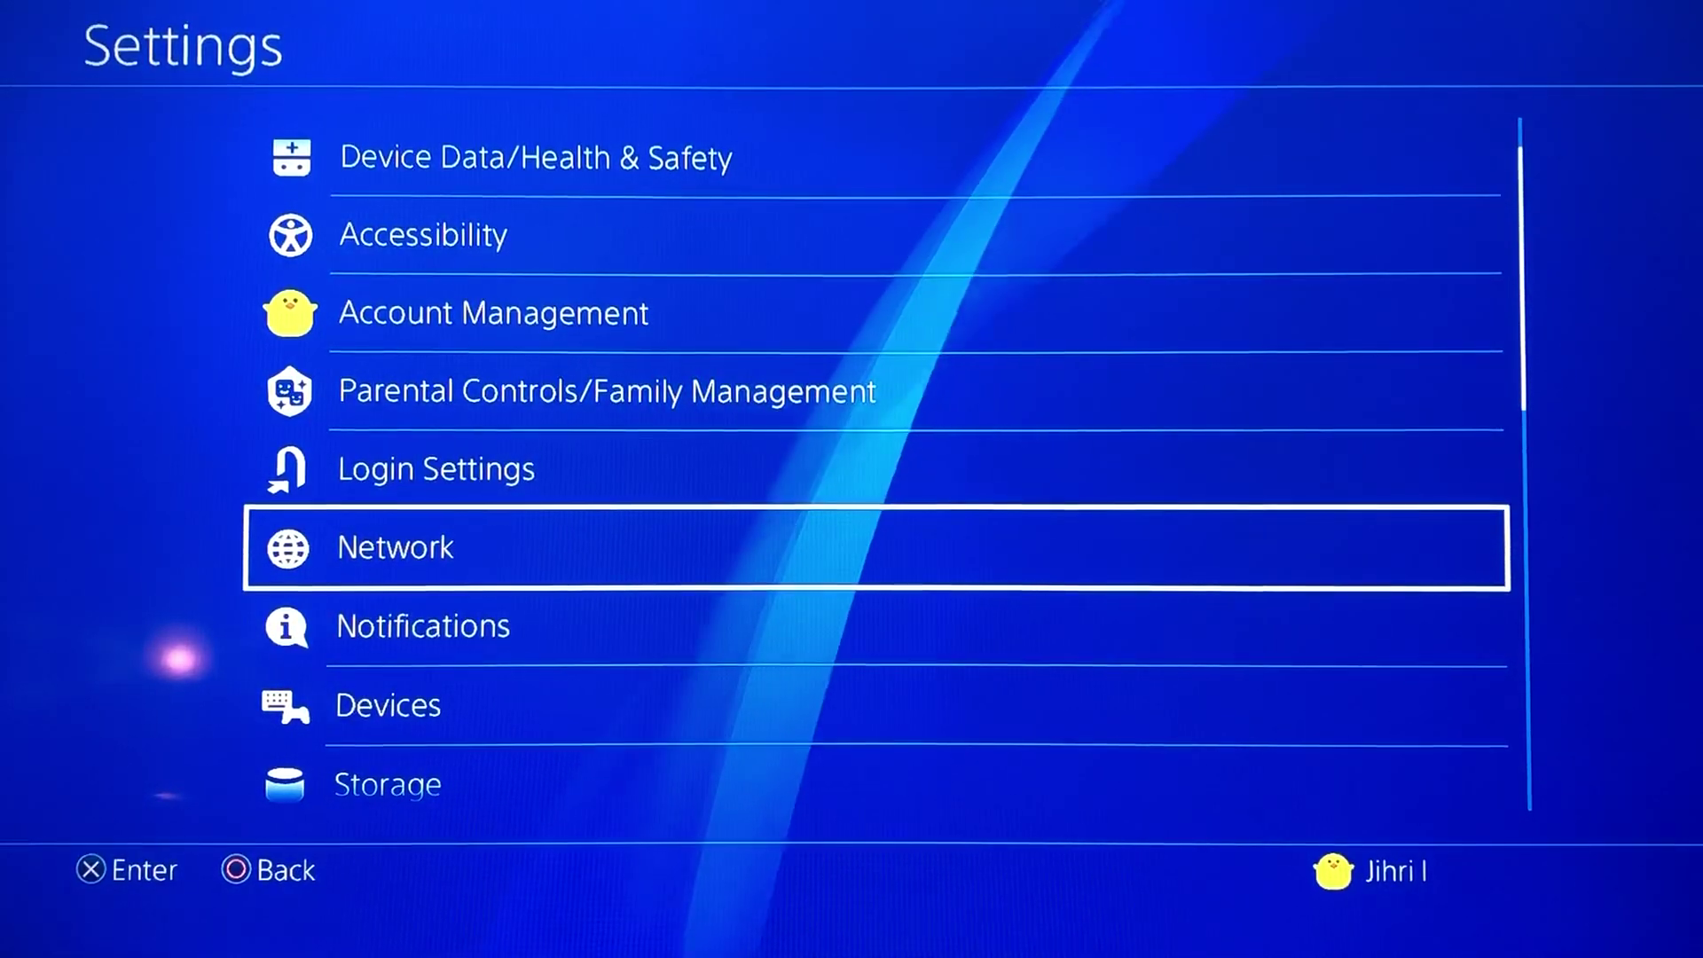
Step: Open Network and run the internet connection test (38.1 Mbps down, NAT Type 2)
key(Return)
key(Down)
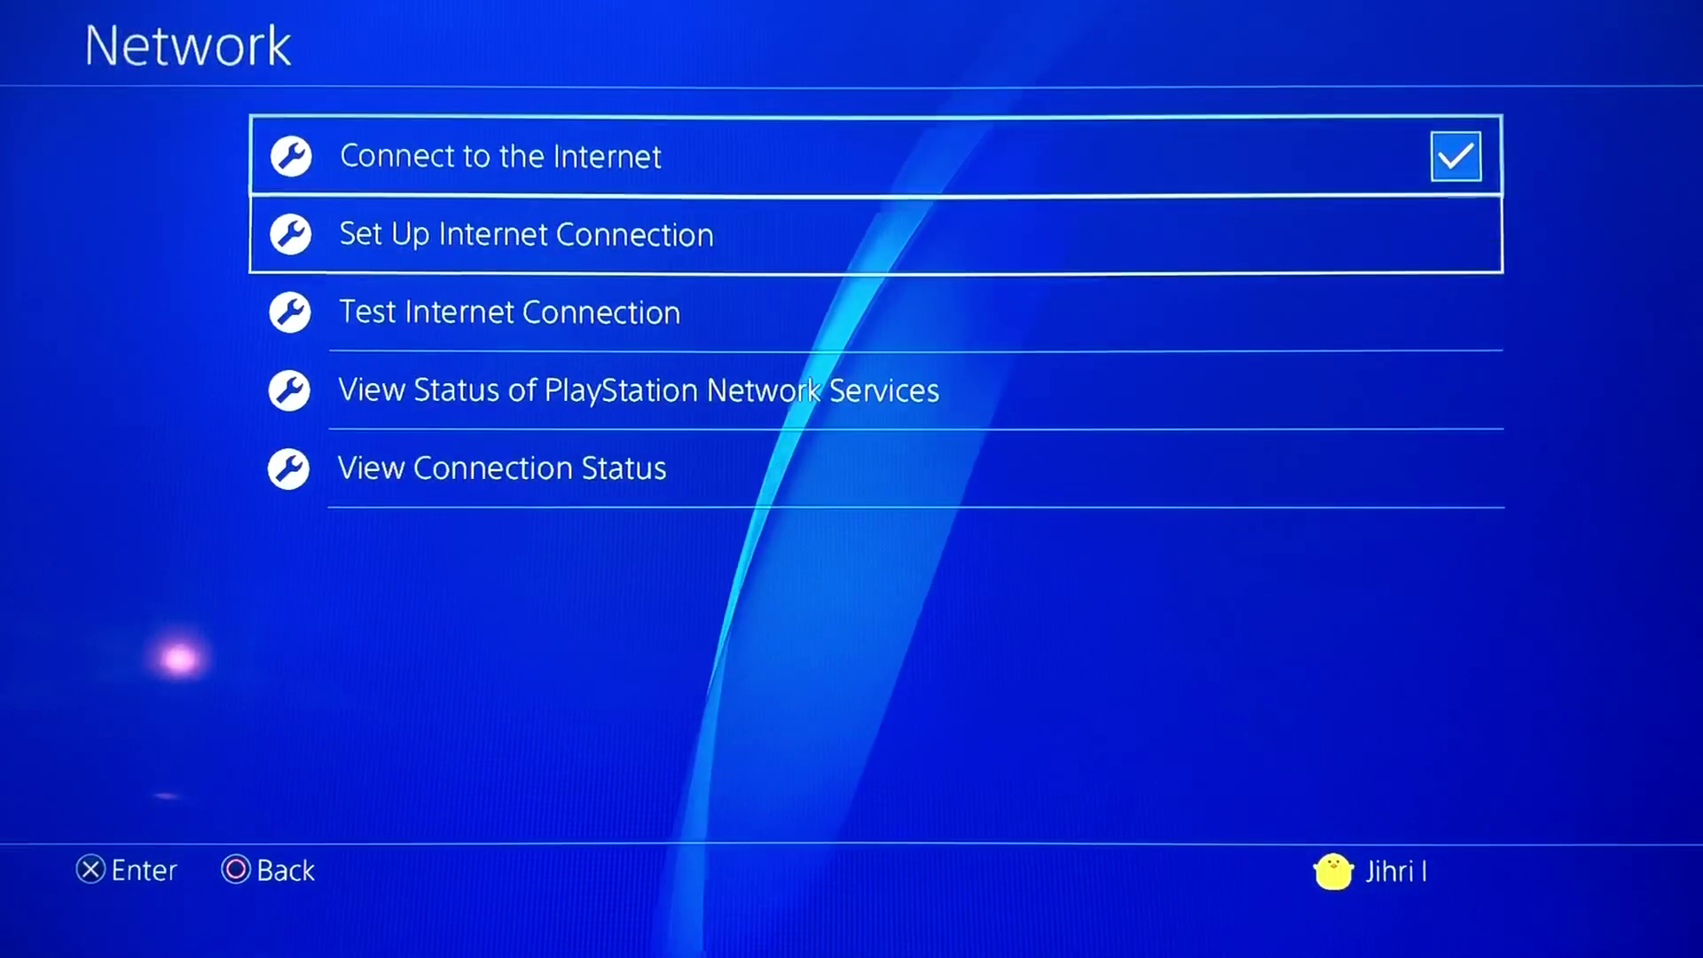
key(Down)
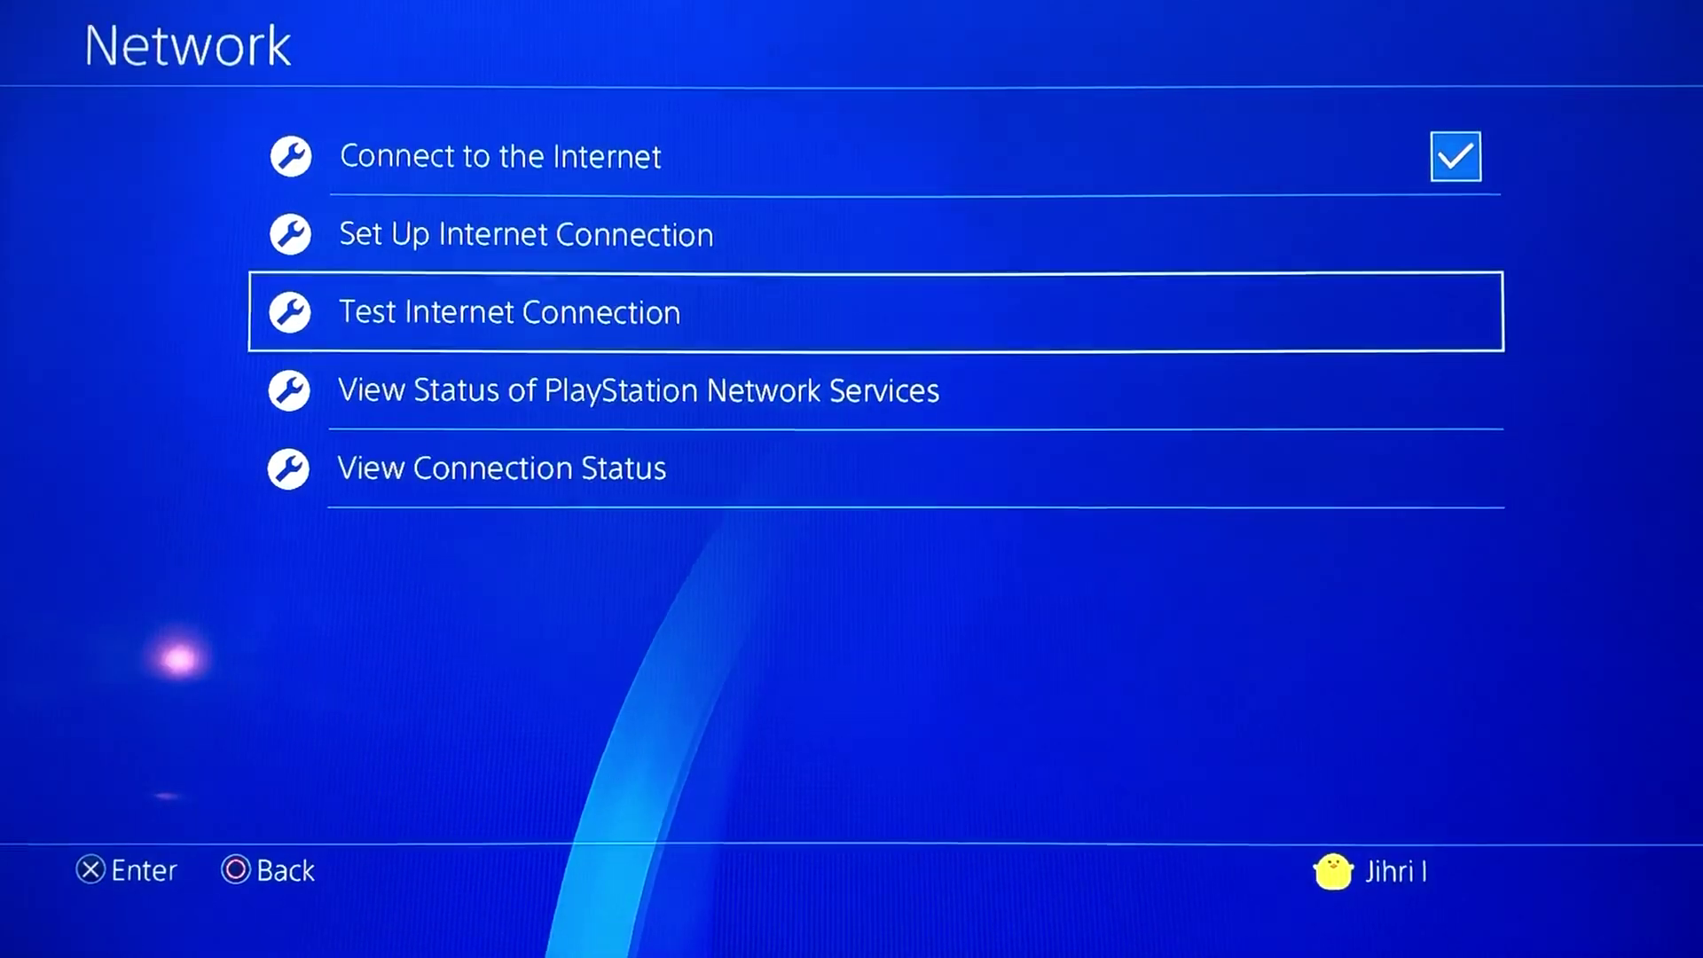
key(Return)
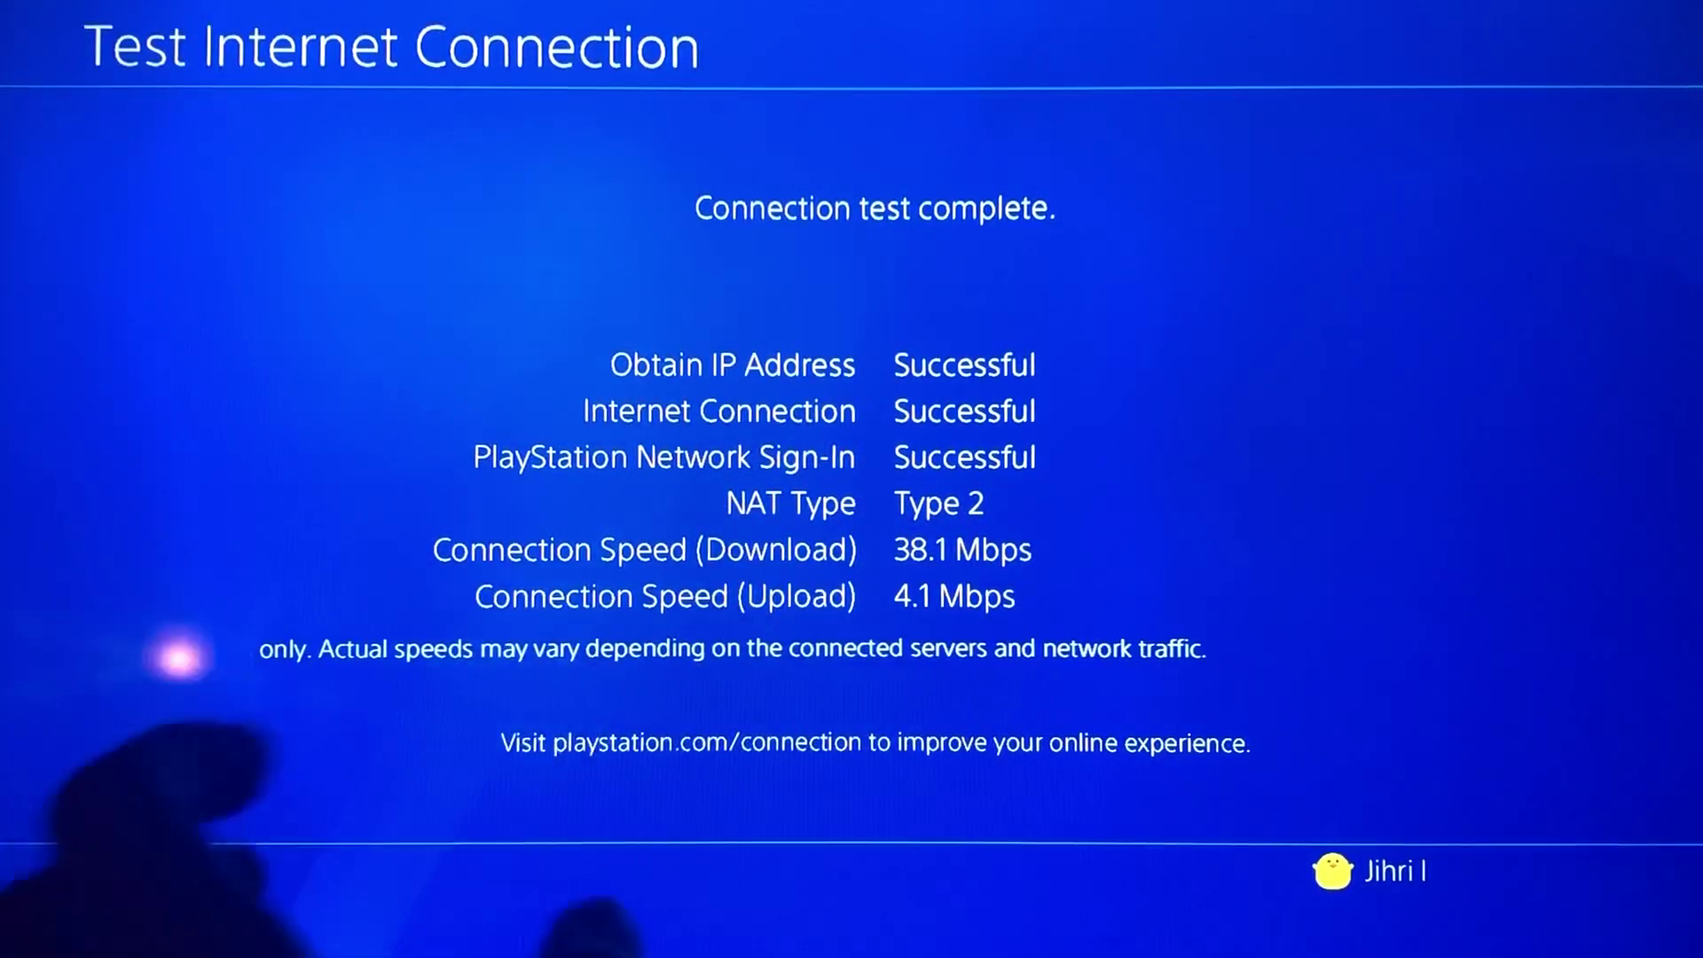
Step: Leave the test results and open Set Up Internet Connection
key(Escape)
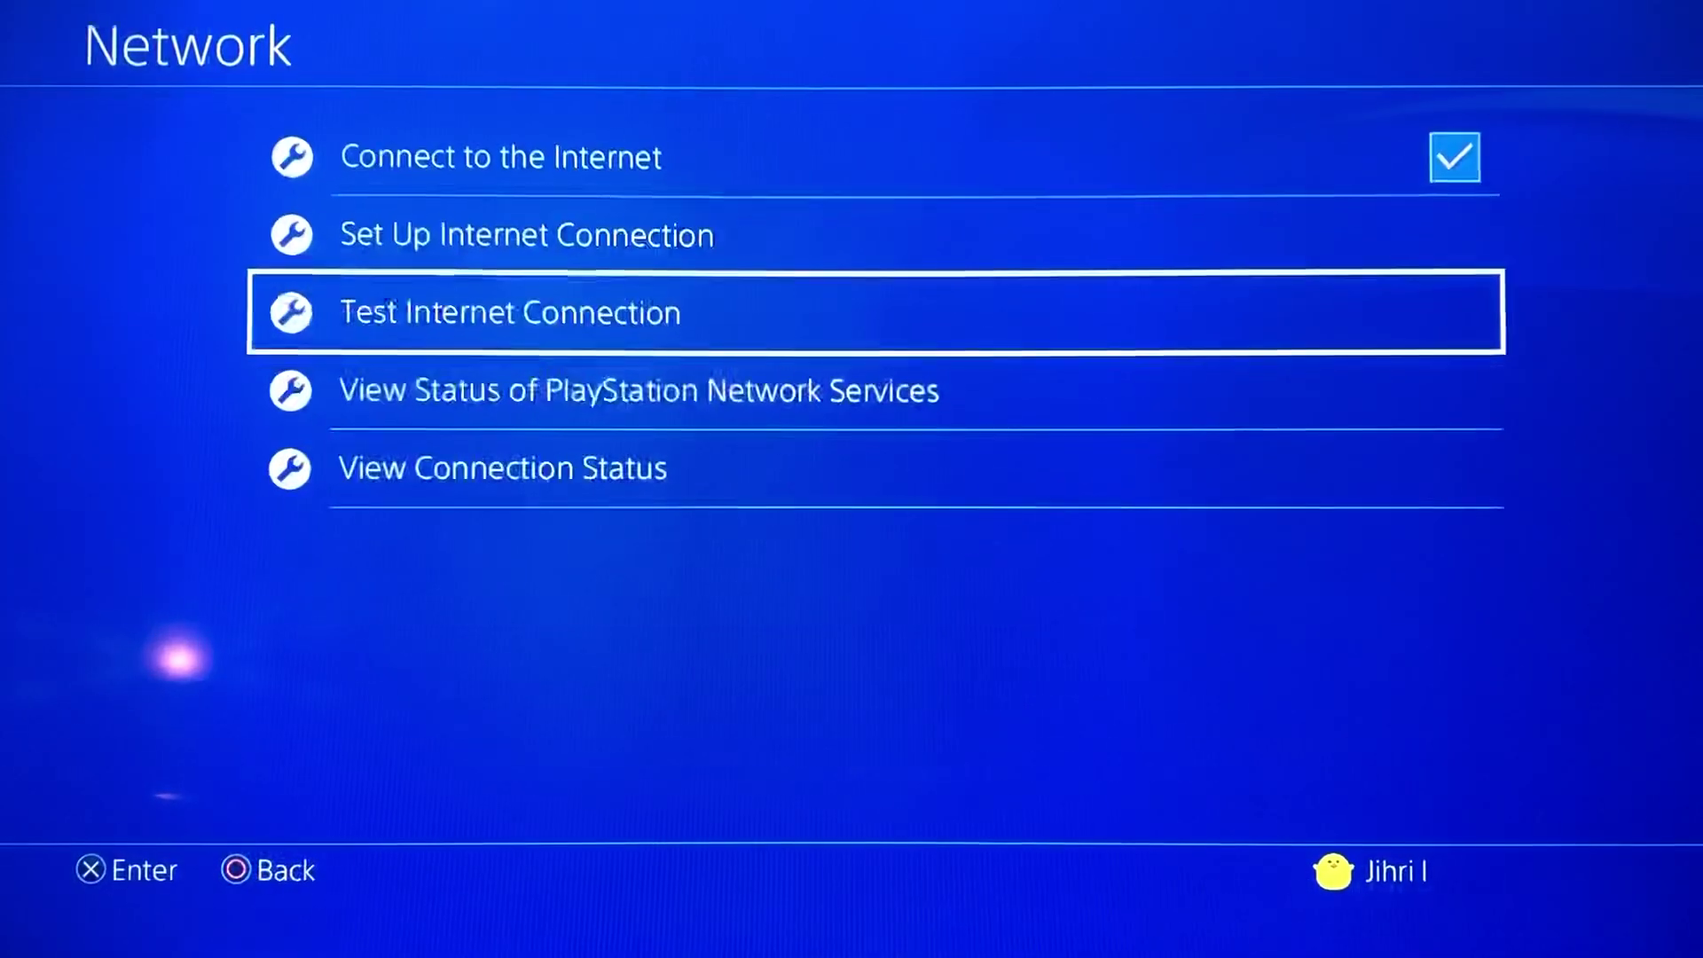
key(Up)
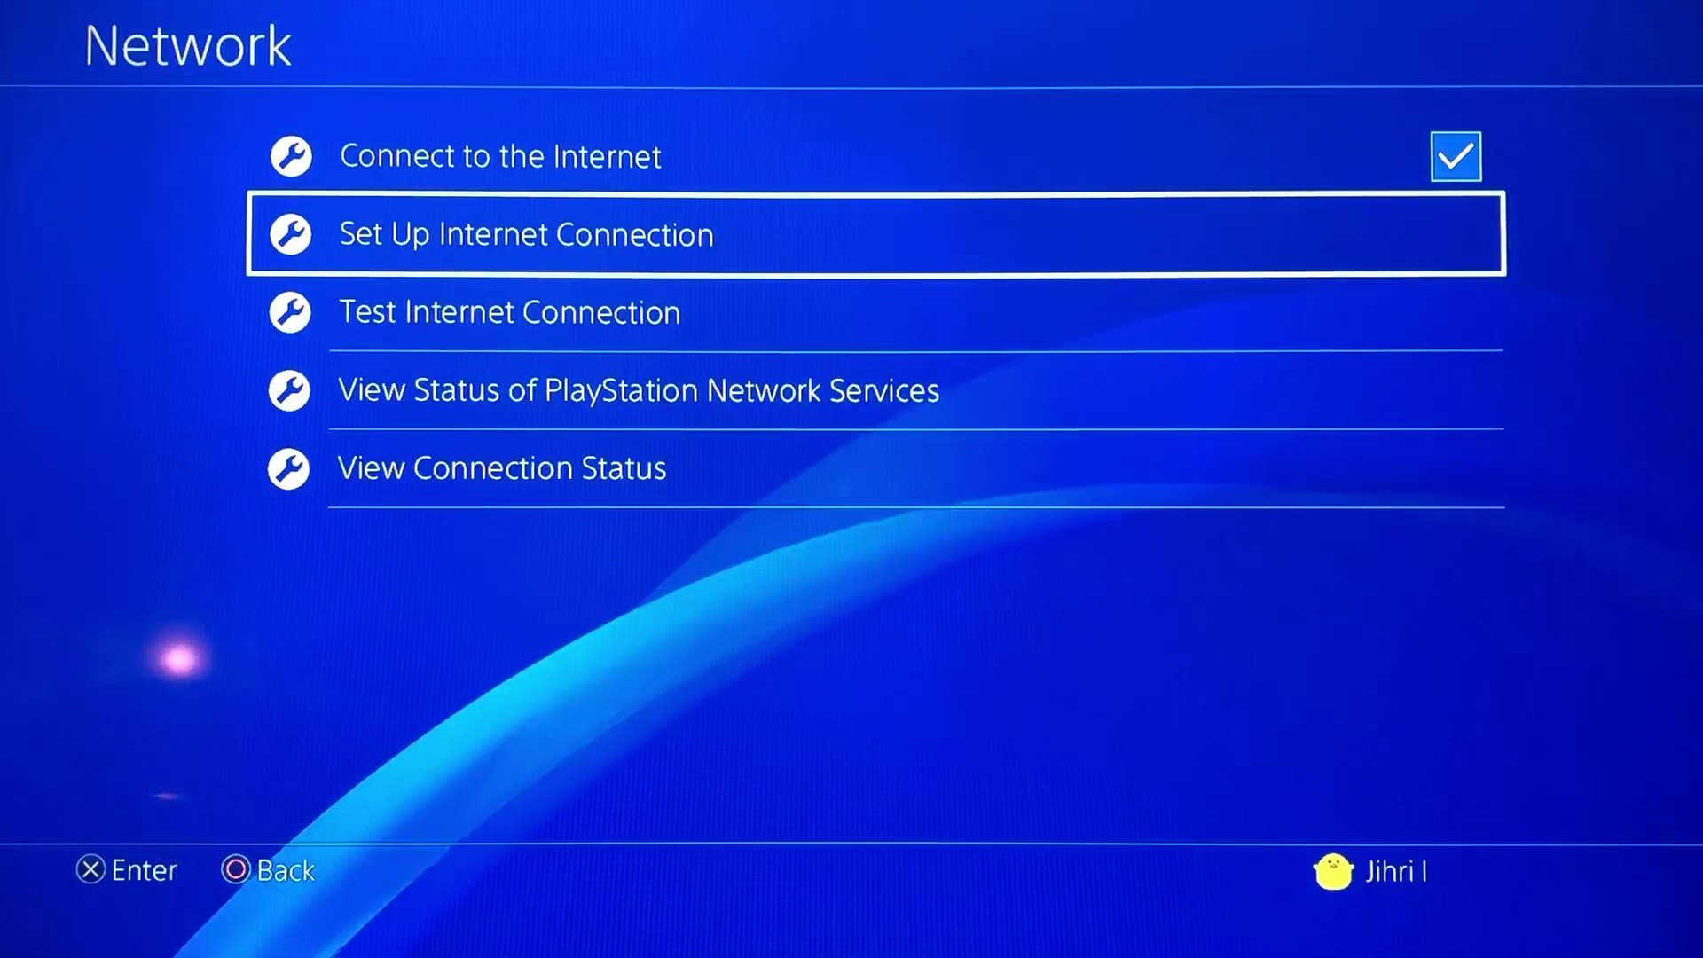
key(Return)
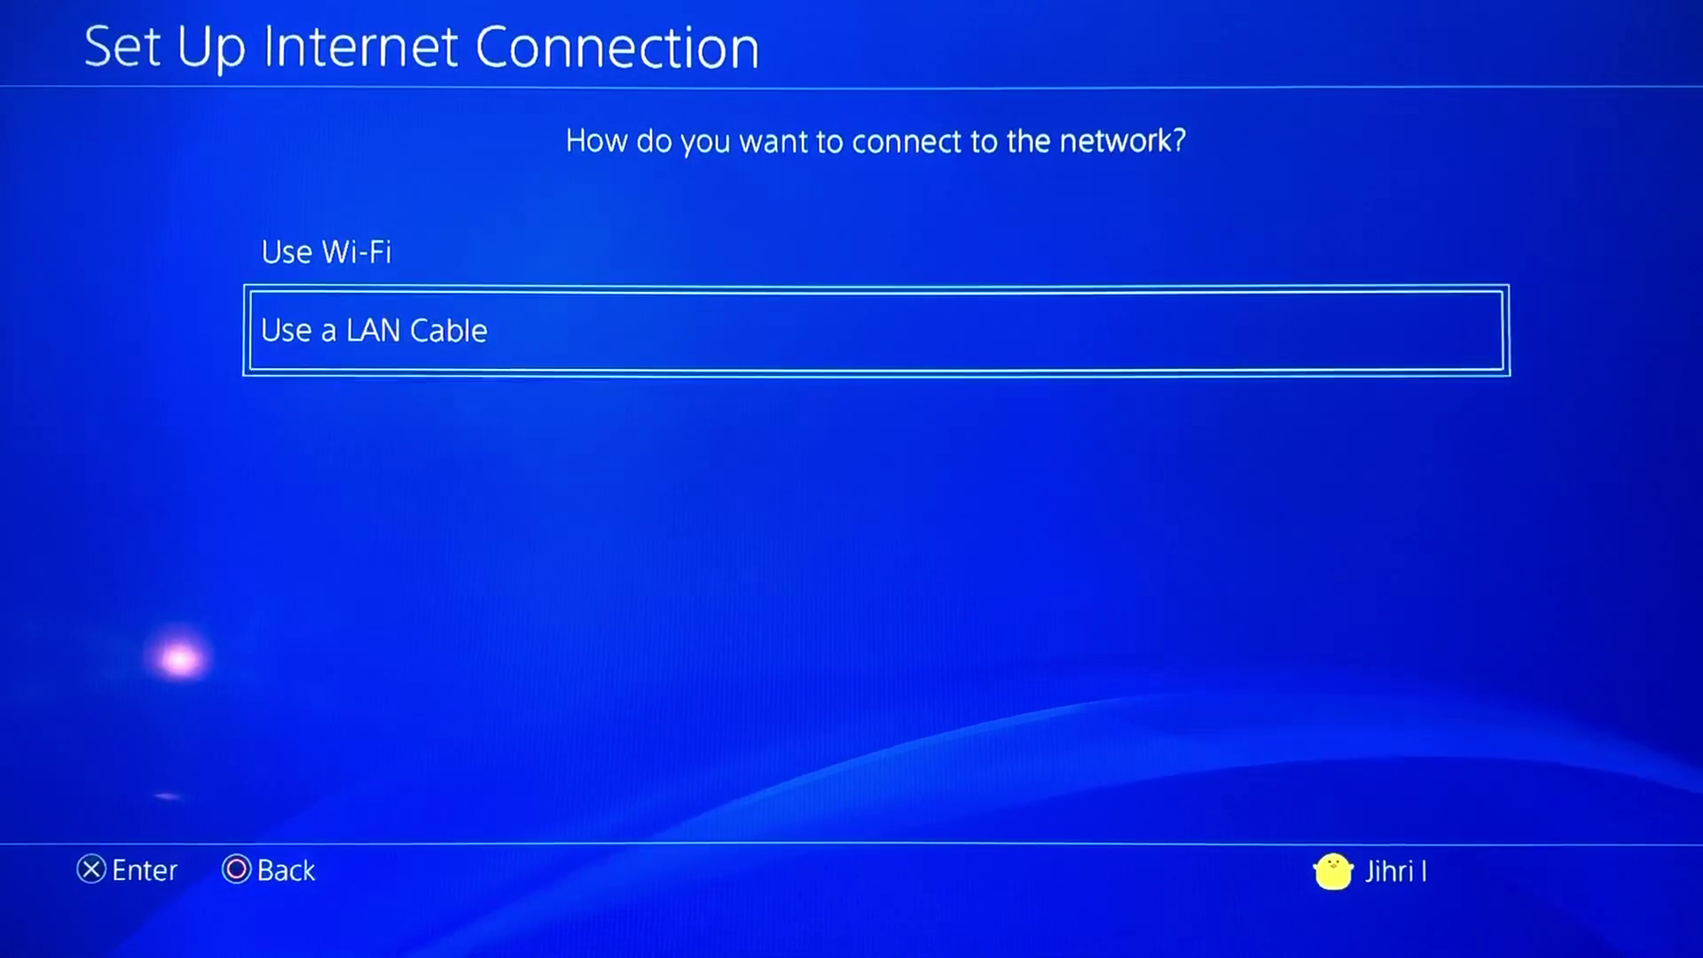
Step: Choose Wi-Fi as the connection method and keep the existing Wi-Fi settings
key(Up)
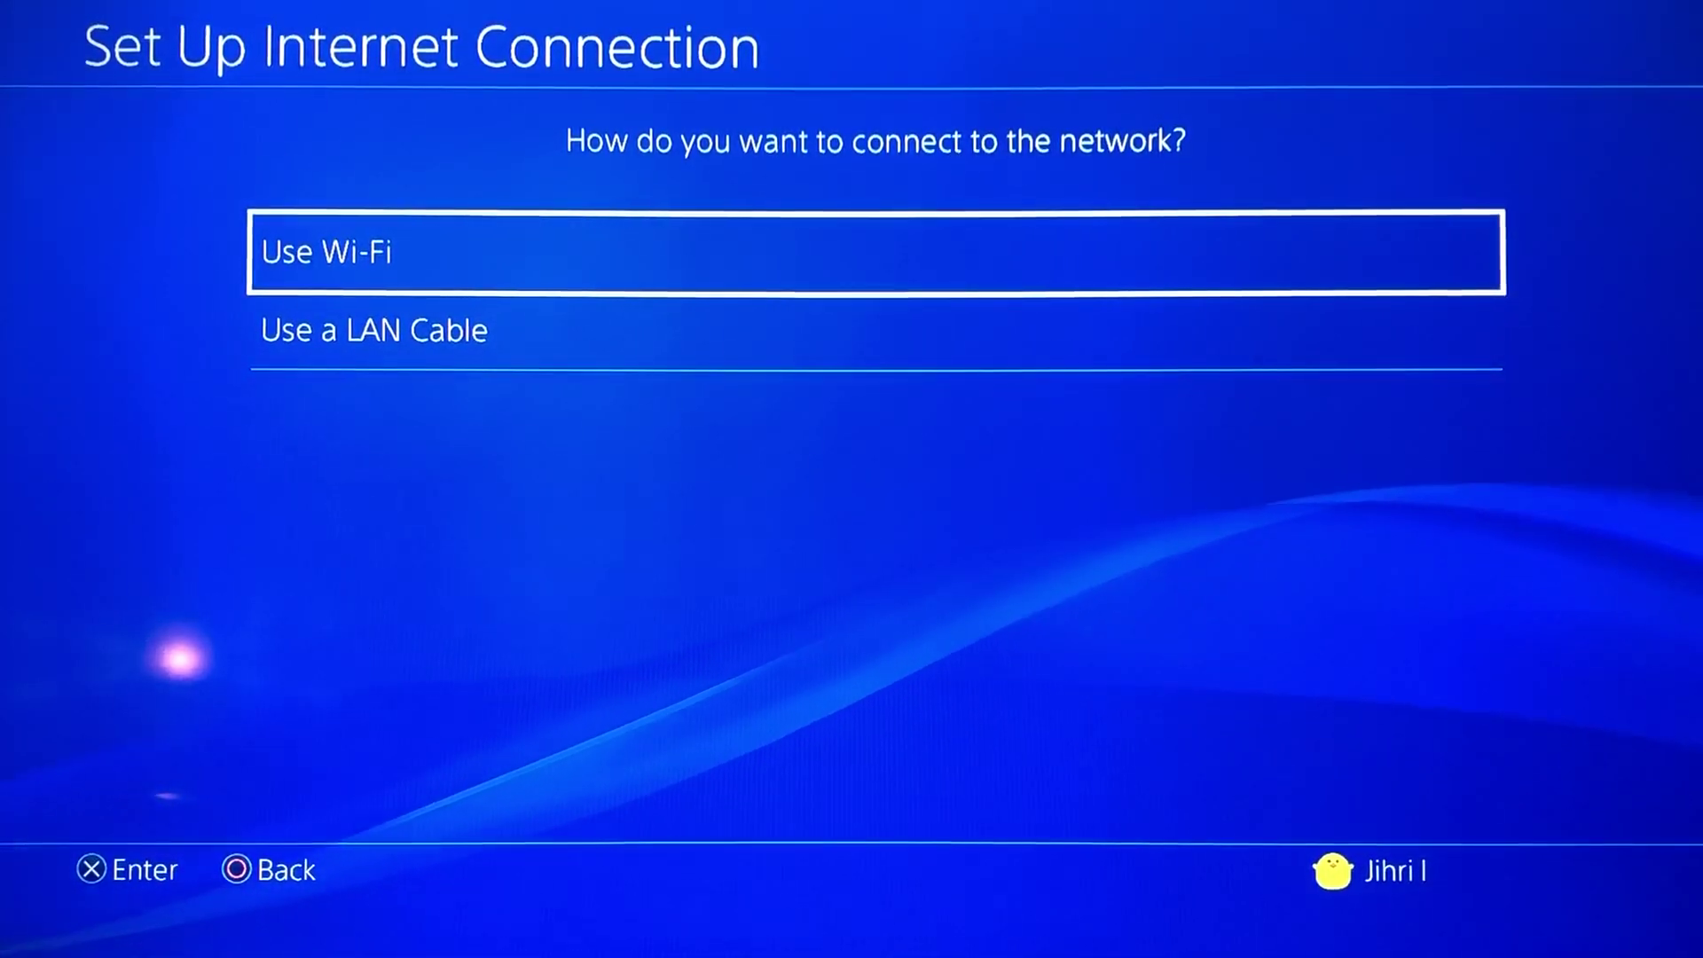
key(Down)
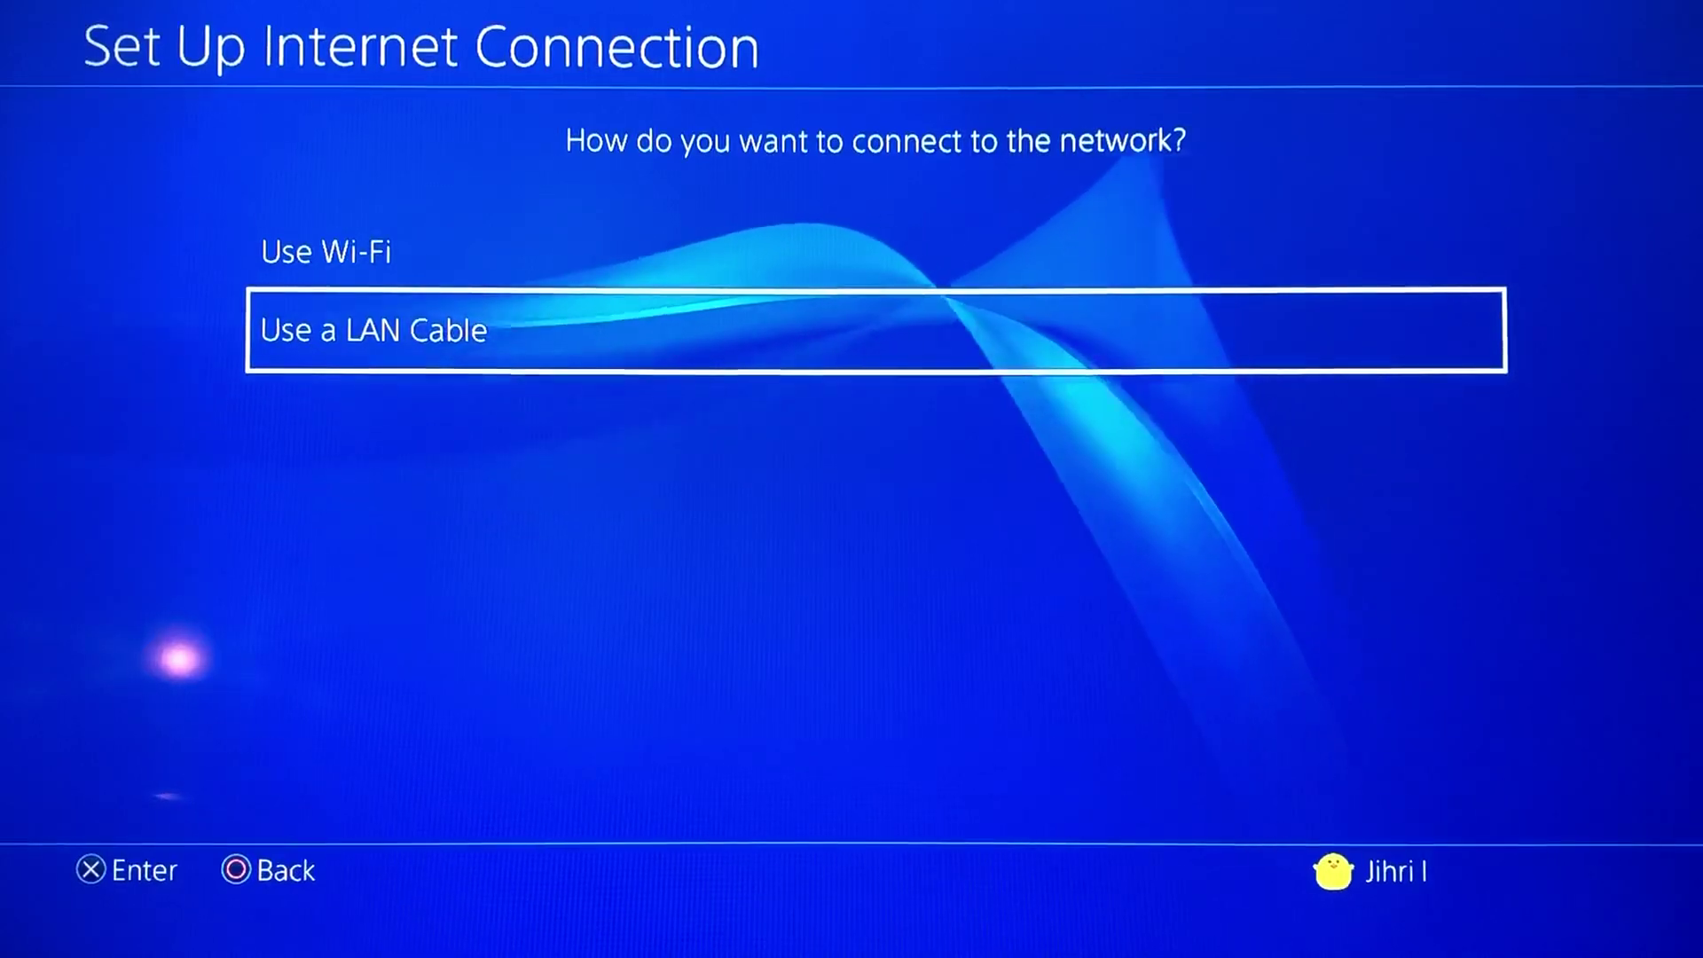
key(Up)
key(Return)
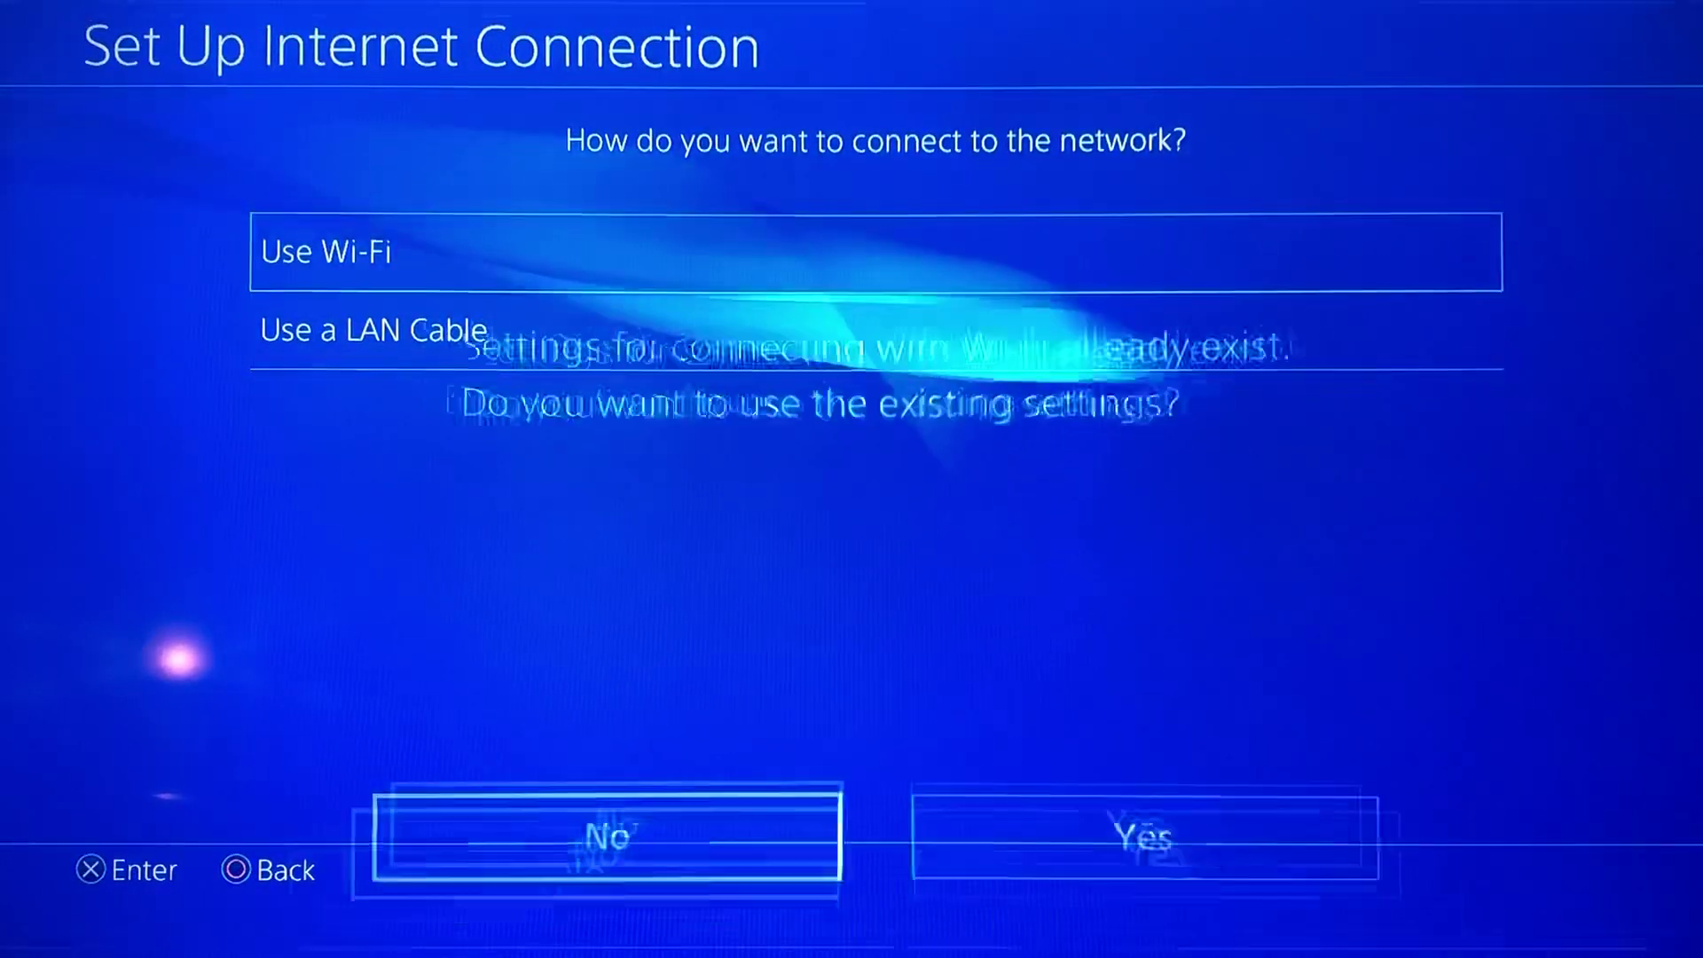
key(Escape)
key(Escape)
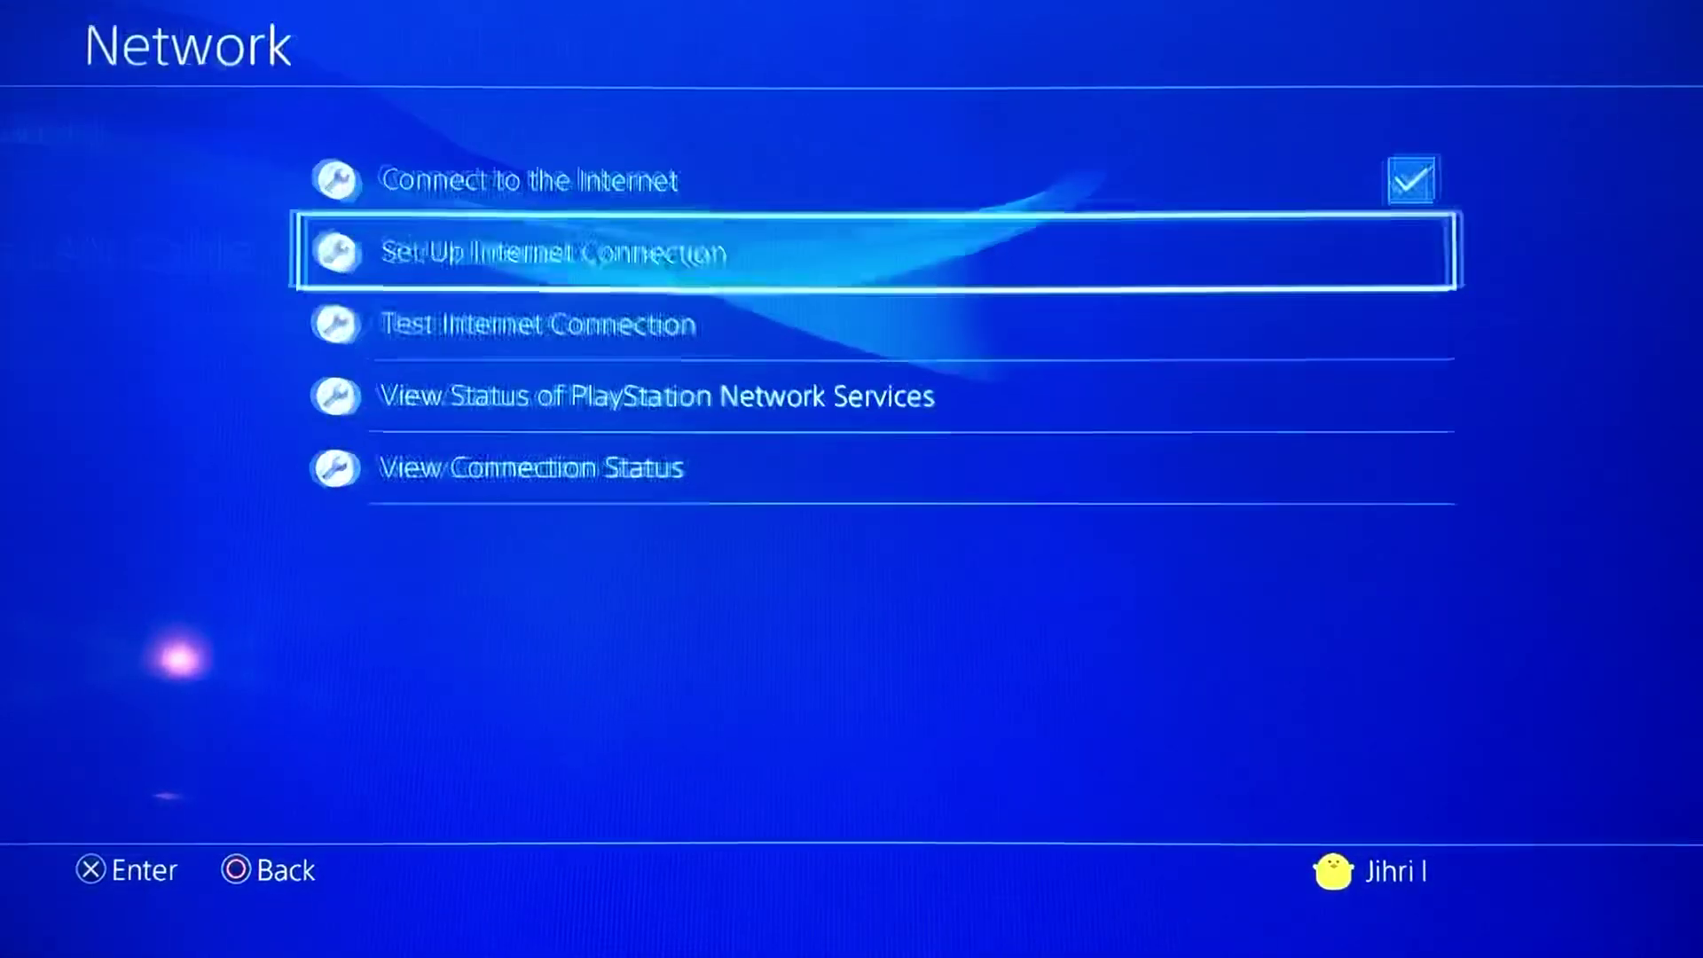
Step: Rerun the connection test over Wi-Fi (15.5 Mbps down, 3.4 Mbps up) and exit the results
key(Down)
key(Return)
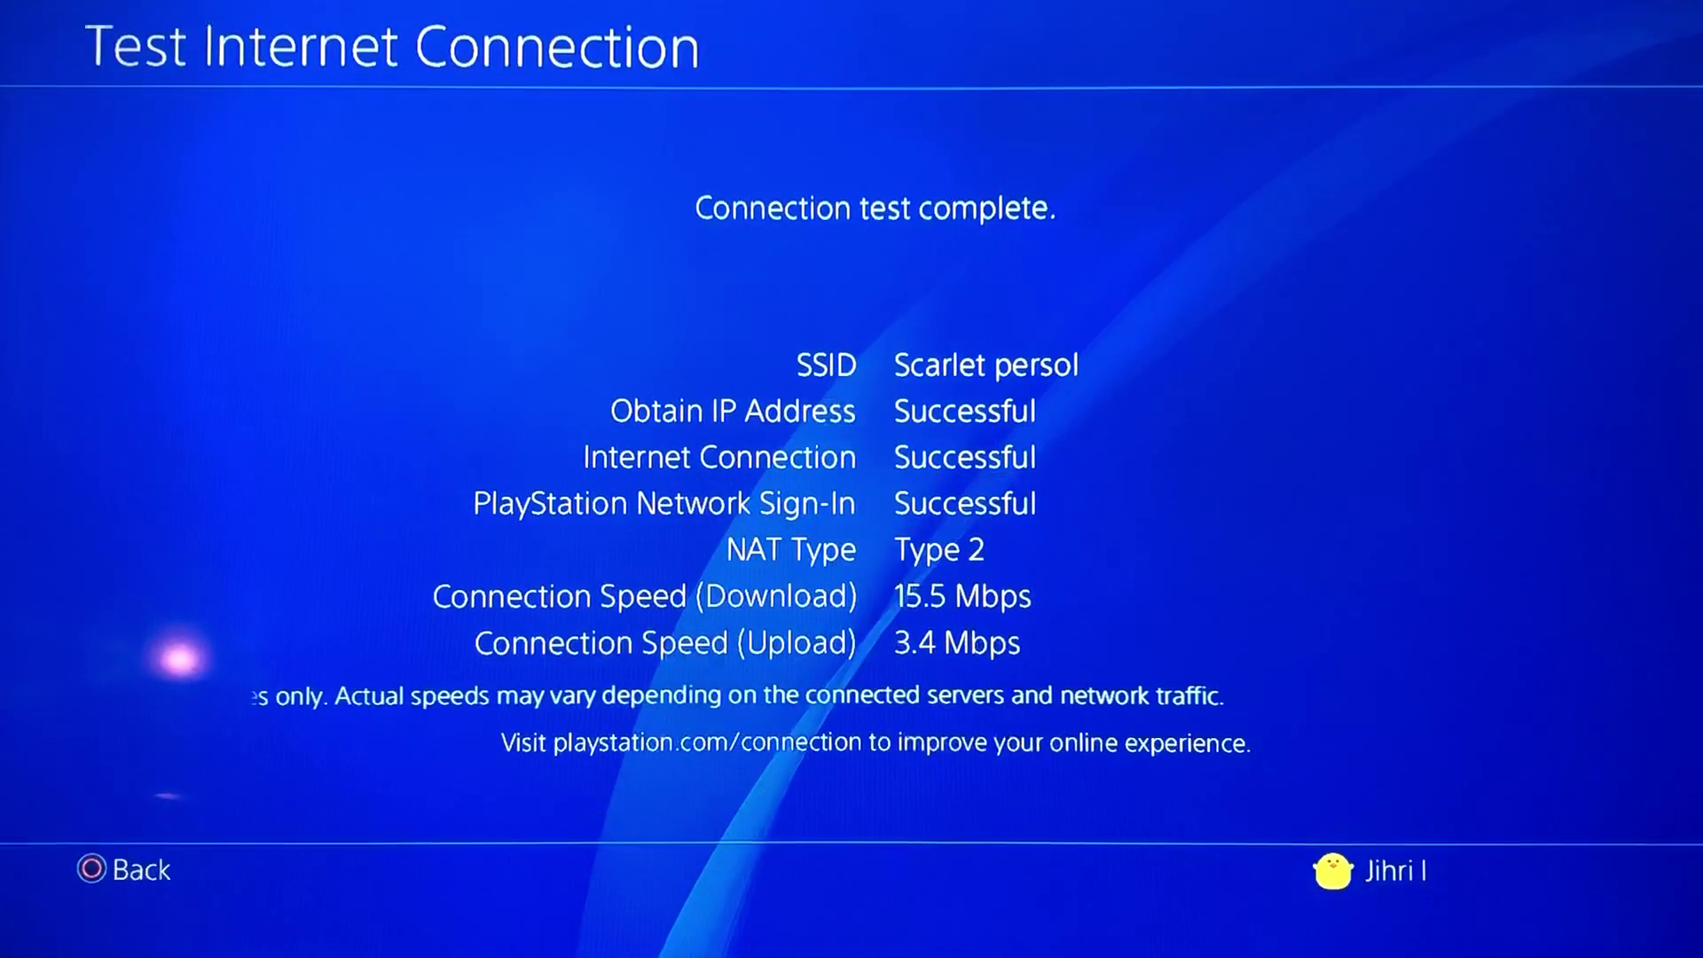
key(Escape)
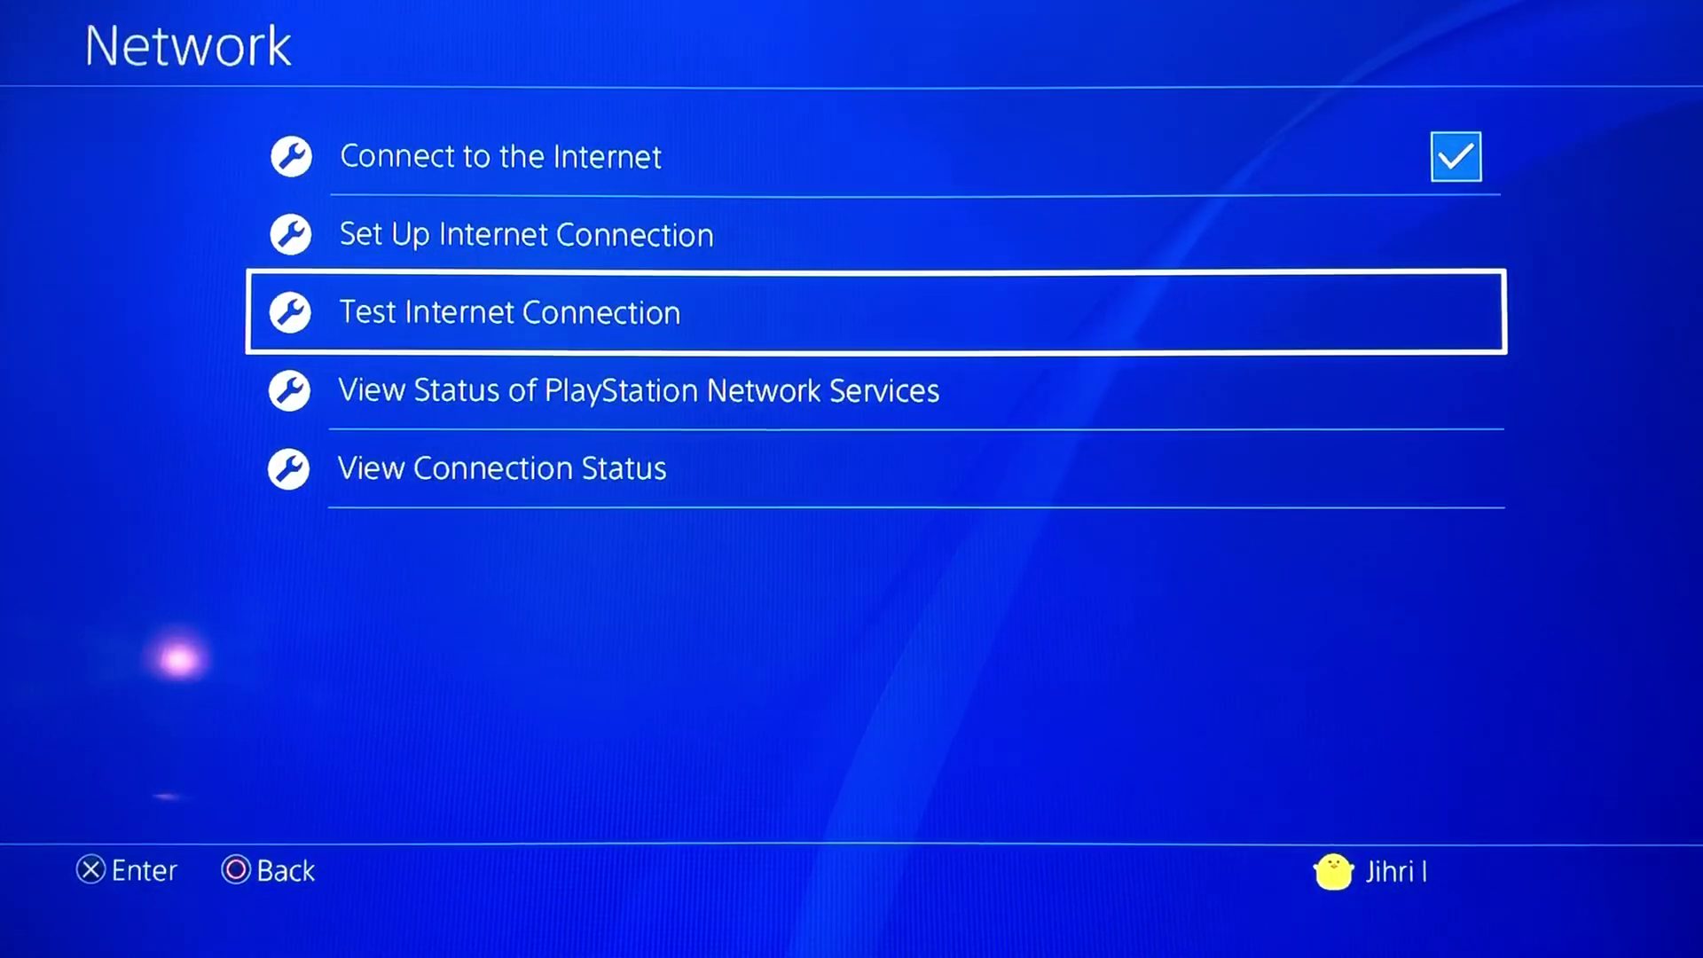
Step: Return to Settings and run System Software Update, which reports the latest version installed
key(Up)
key(Down)
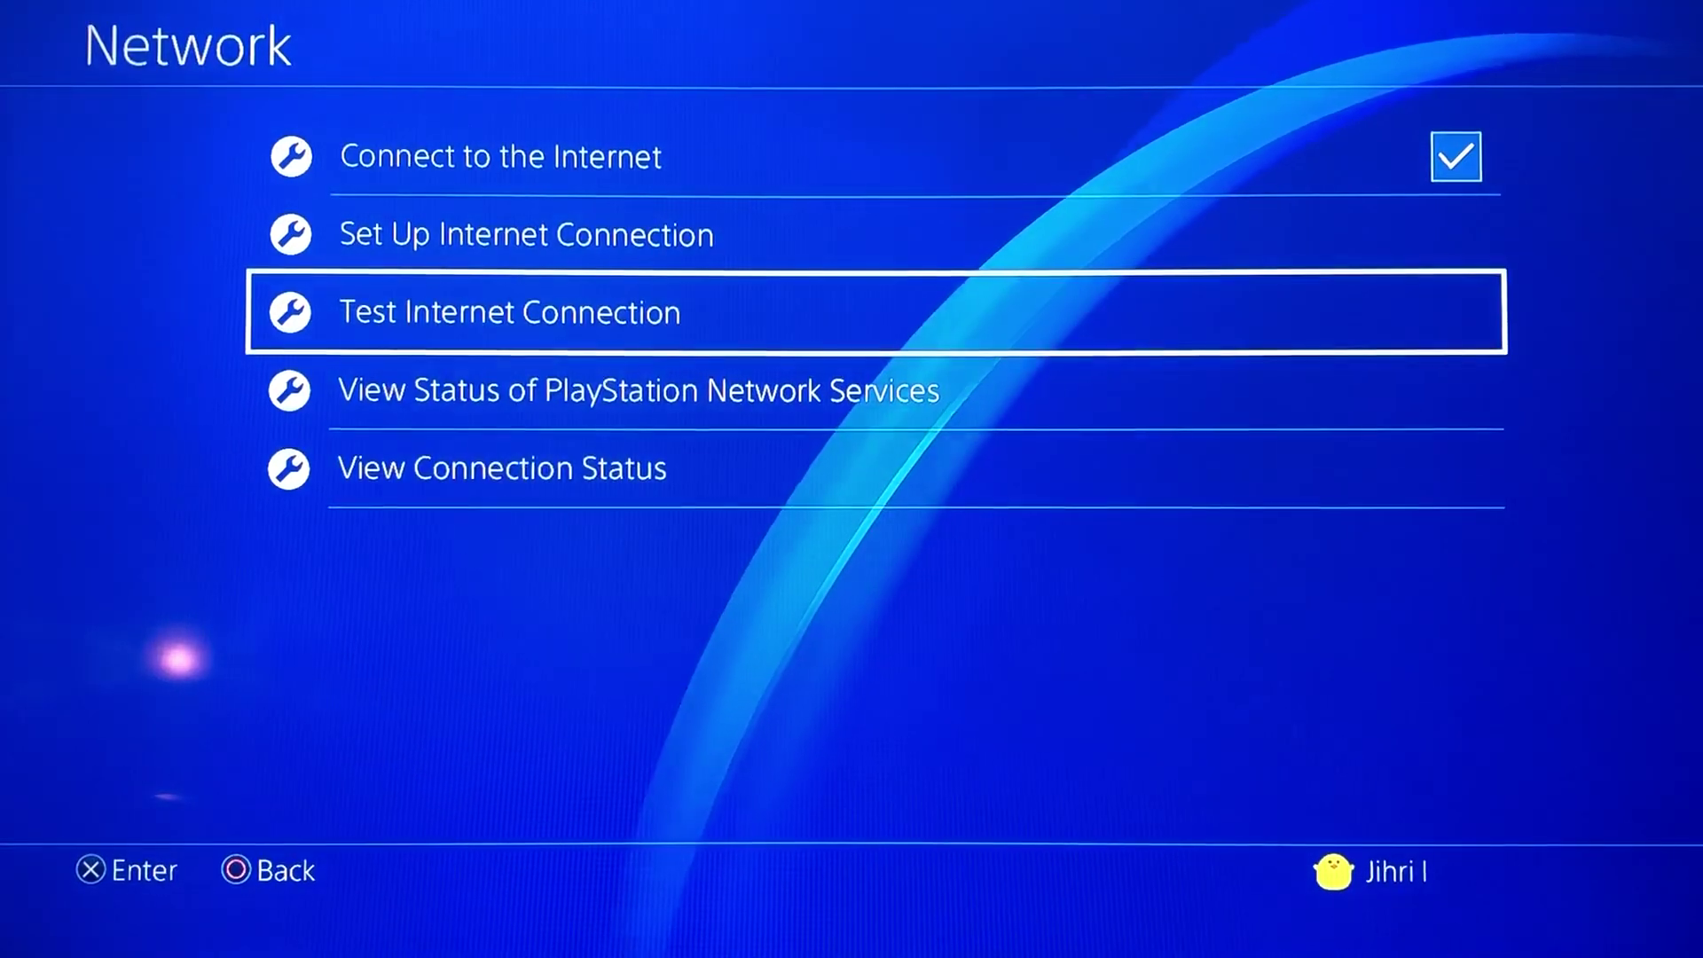
key(Escape)
key(Down)
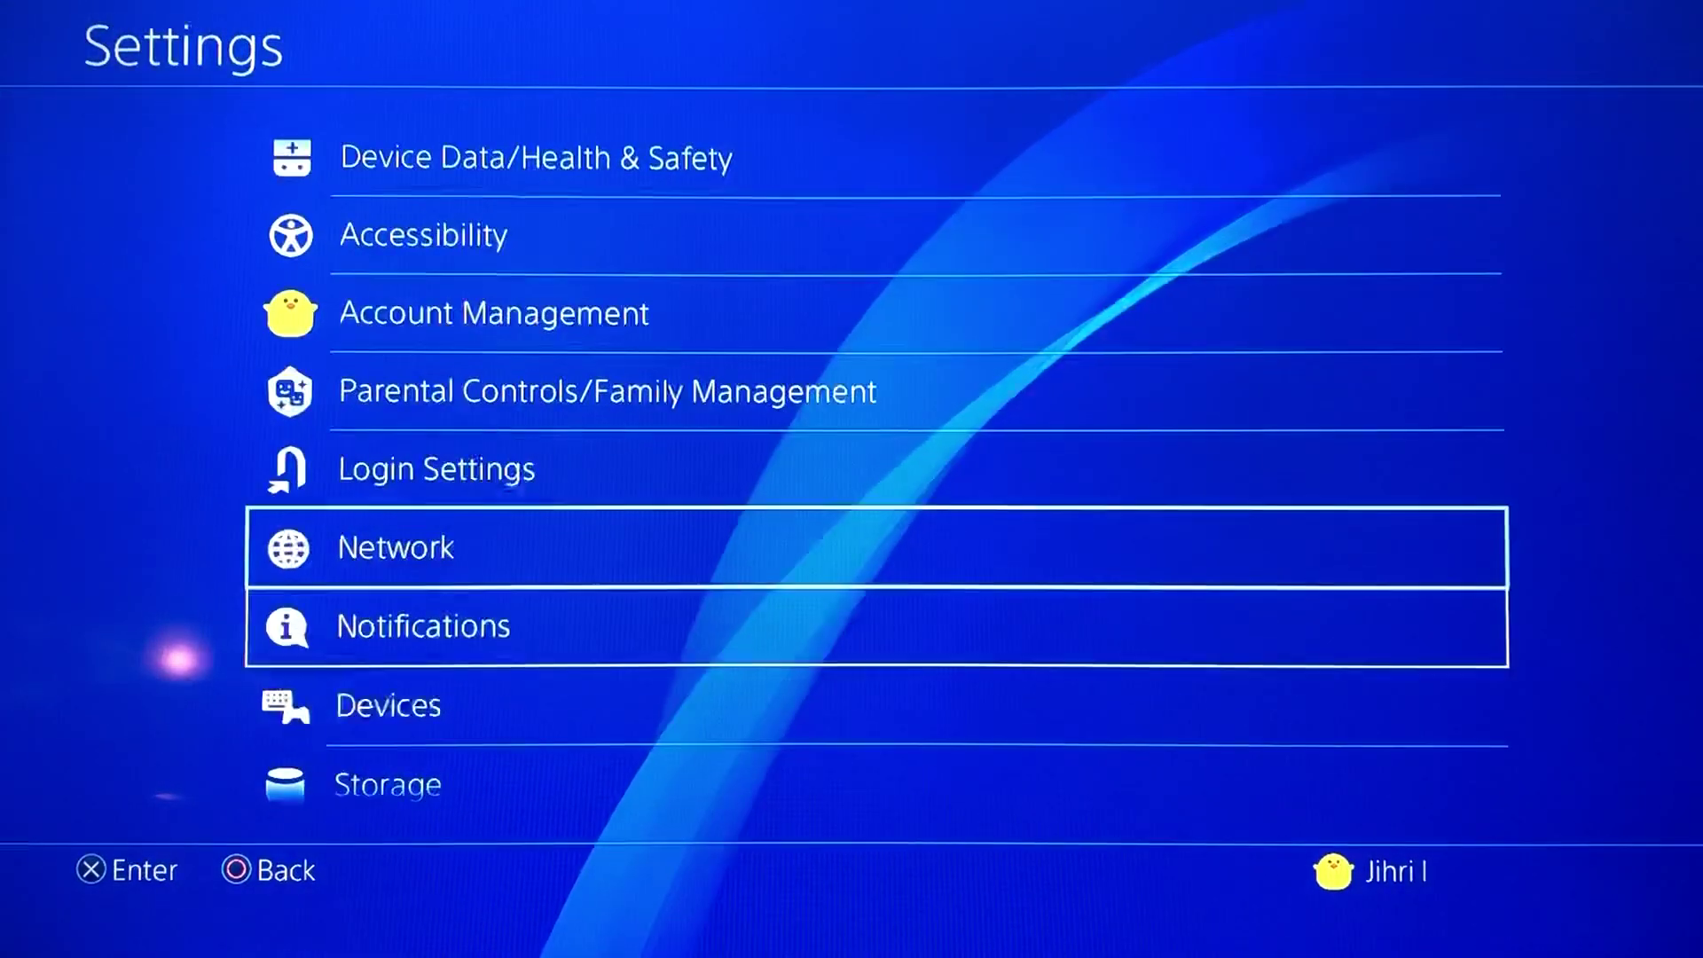
key(Down)
key(Down)
key(Down)
key(Down)
key(Down)
key(Down)
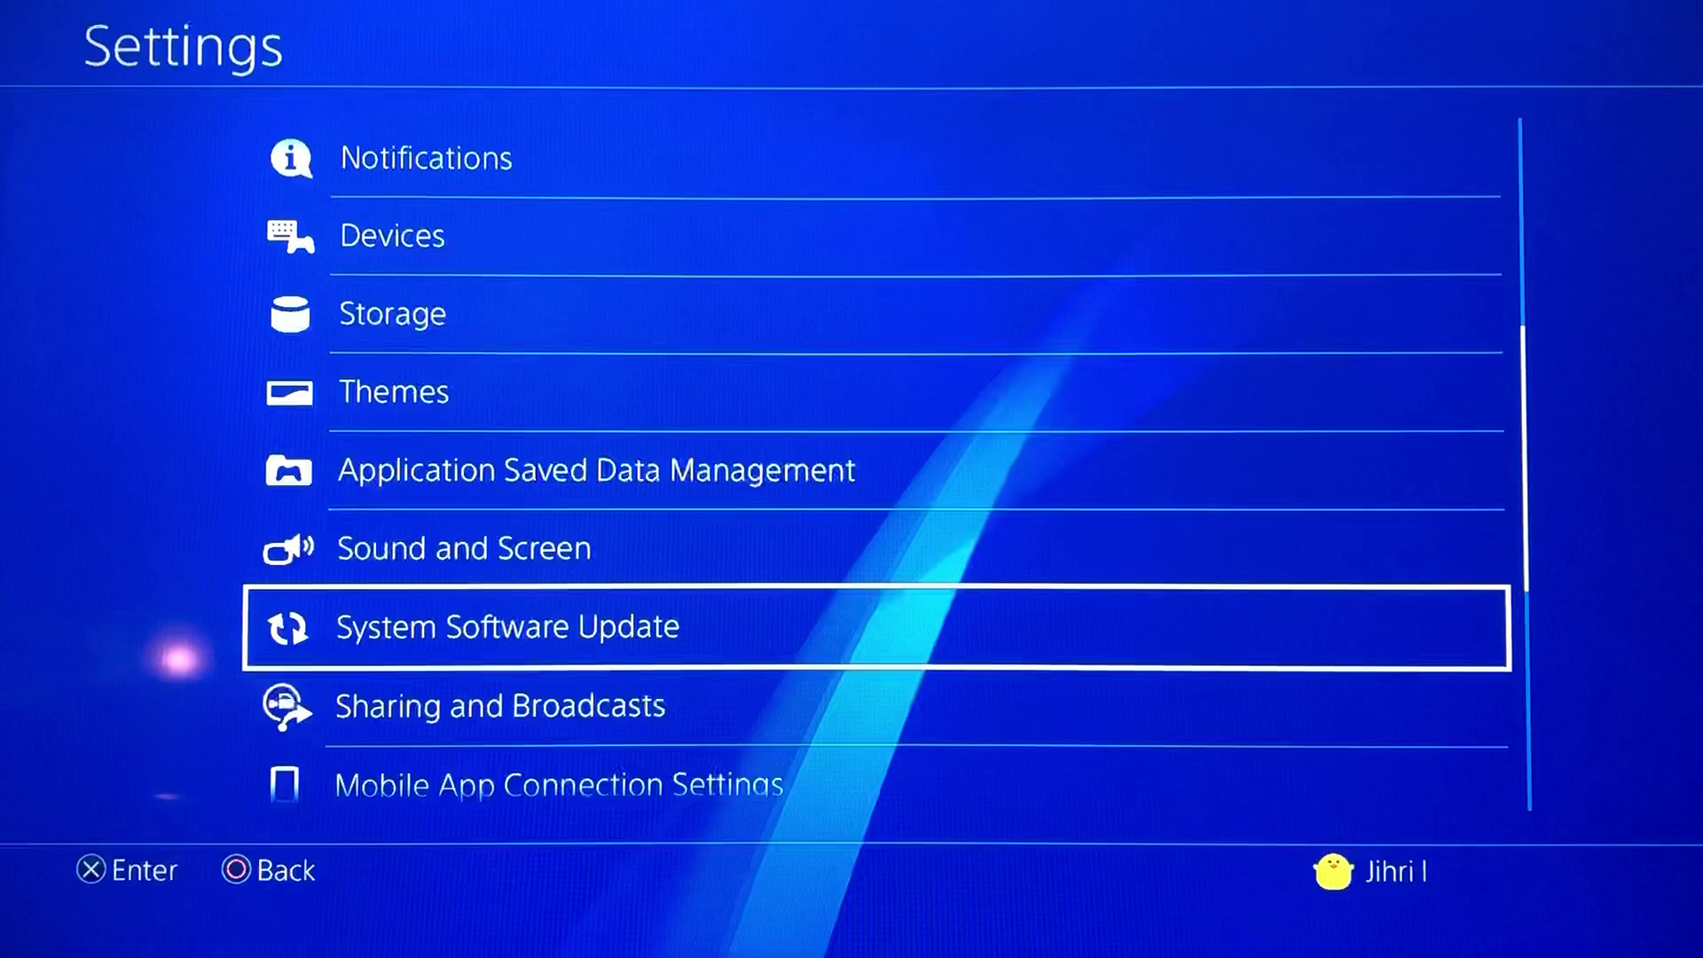
key(Up)
key(Down)
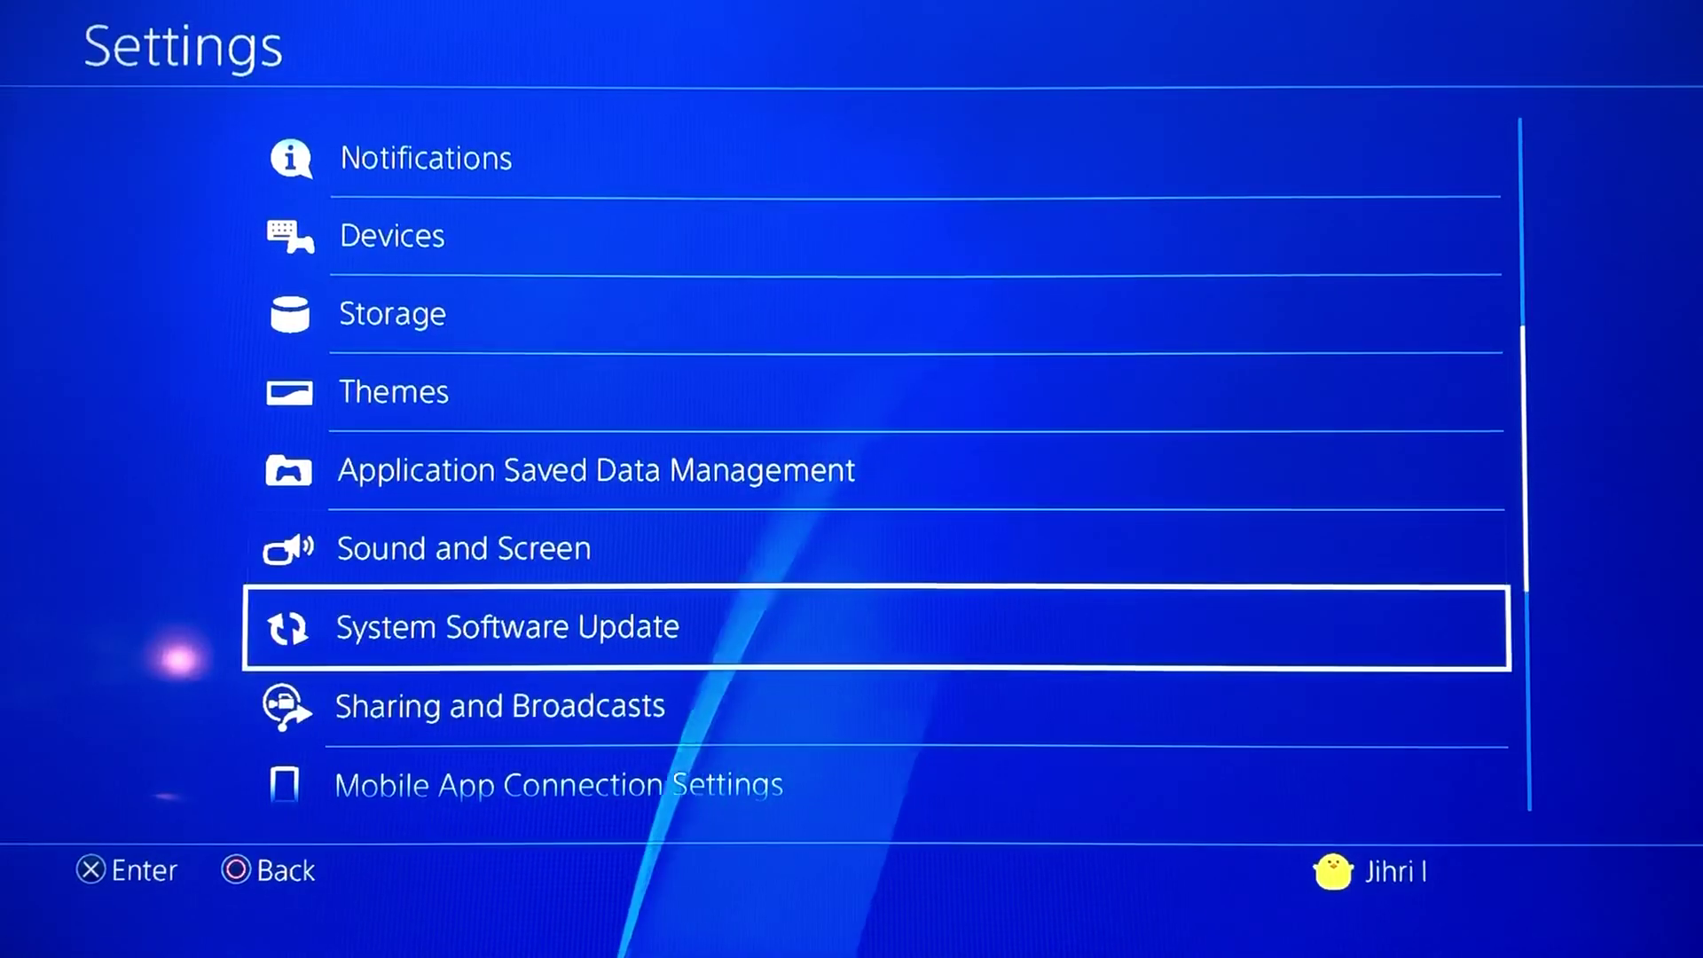
key(Return)
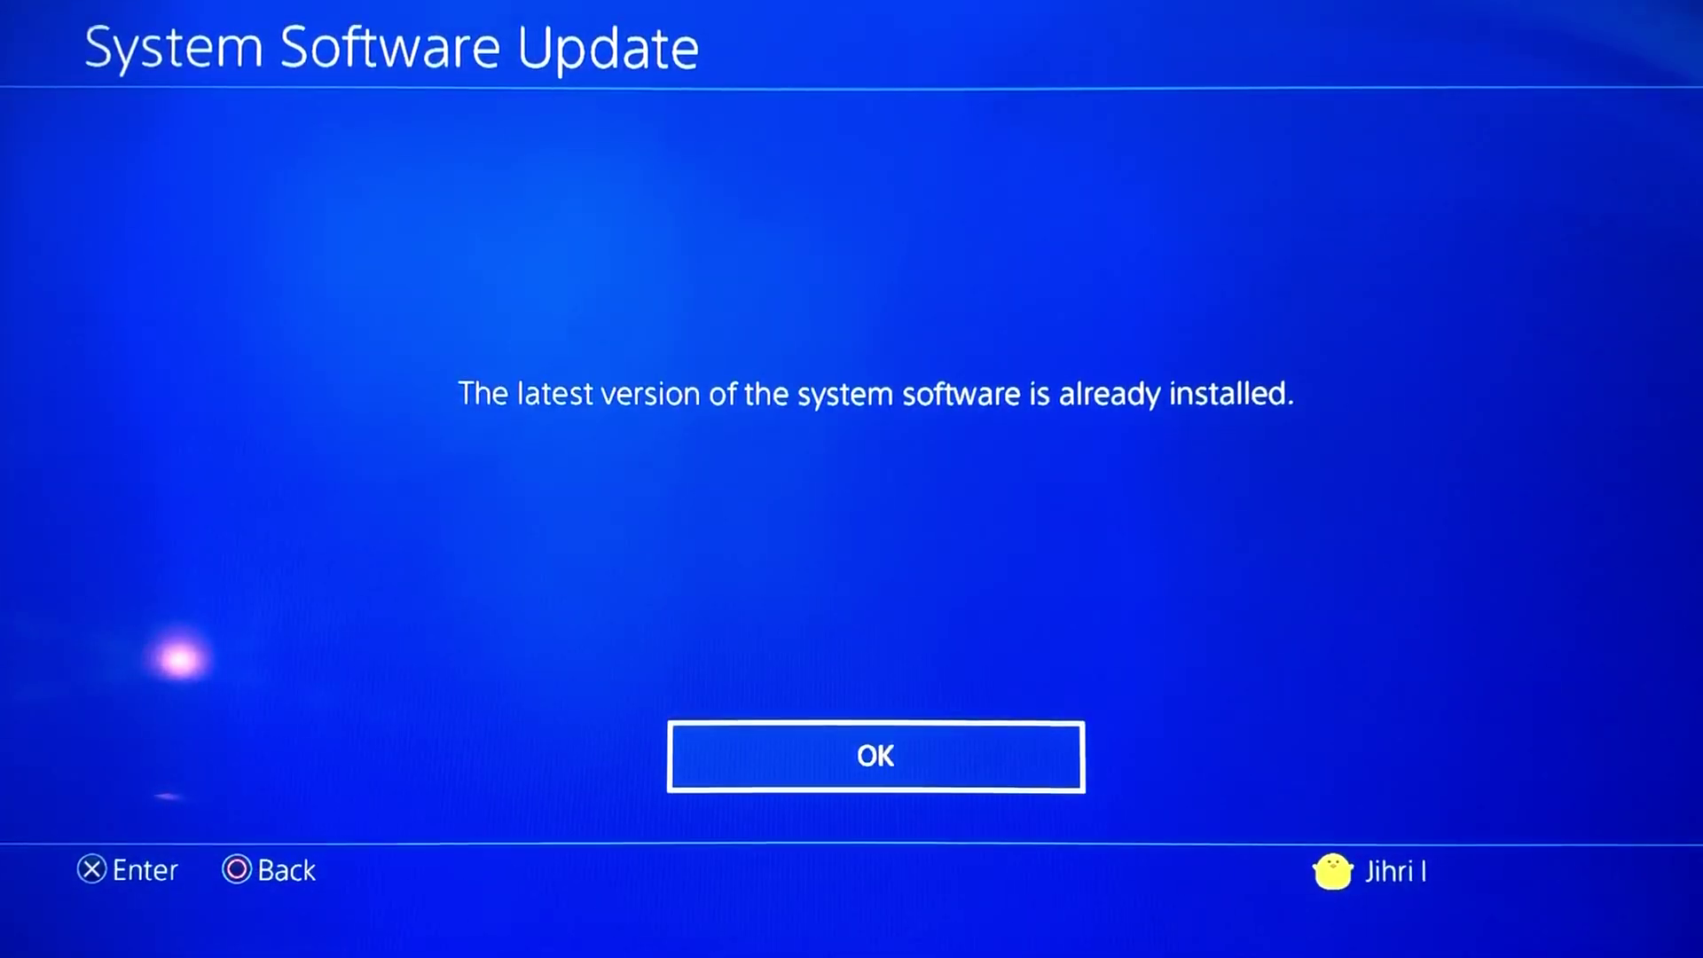
key(Return)
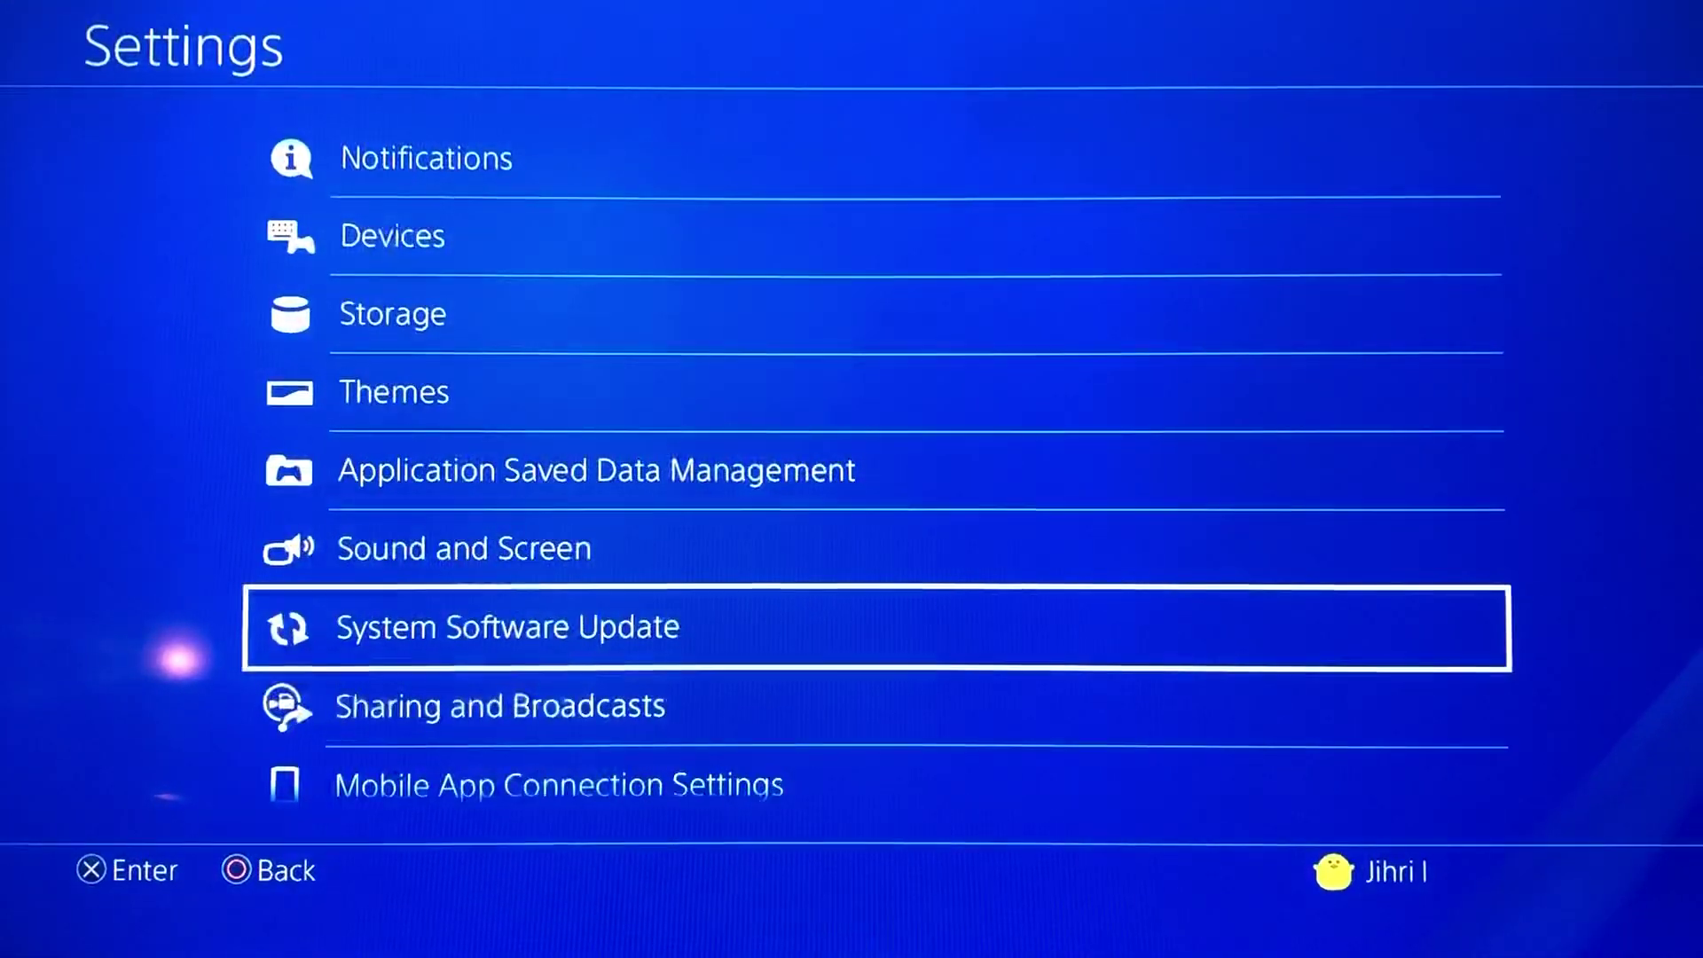
key(Up)
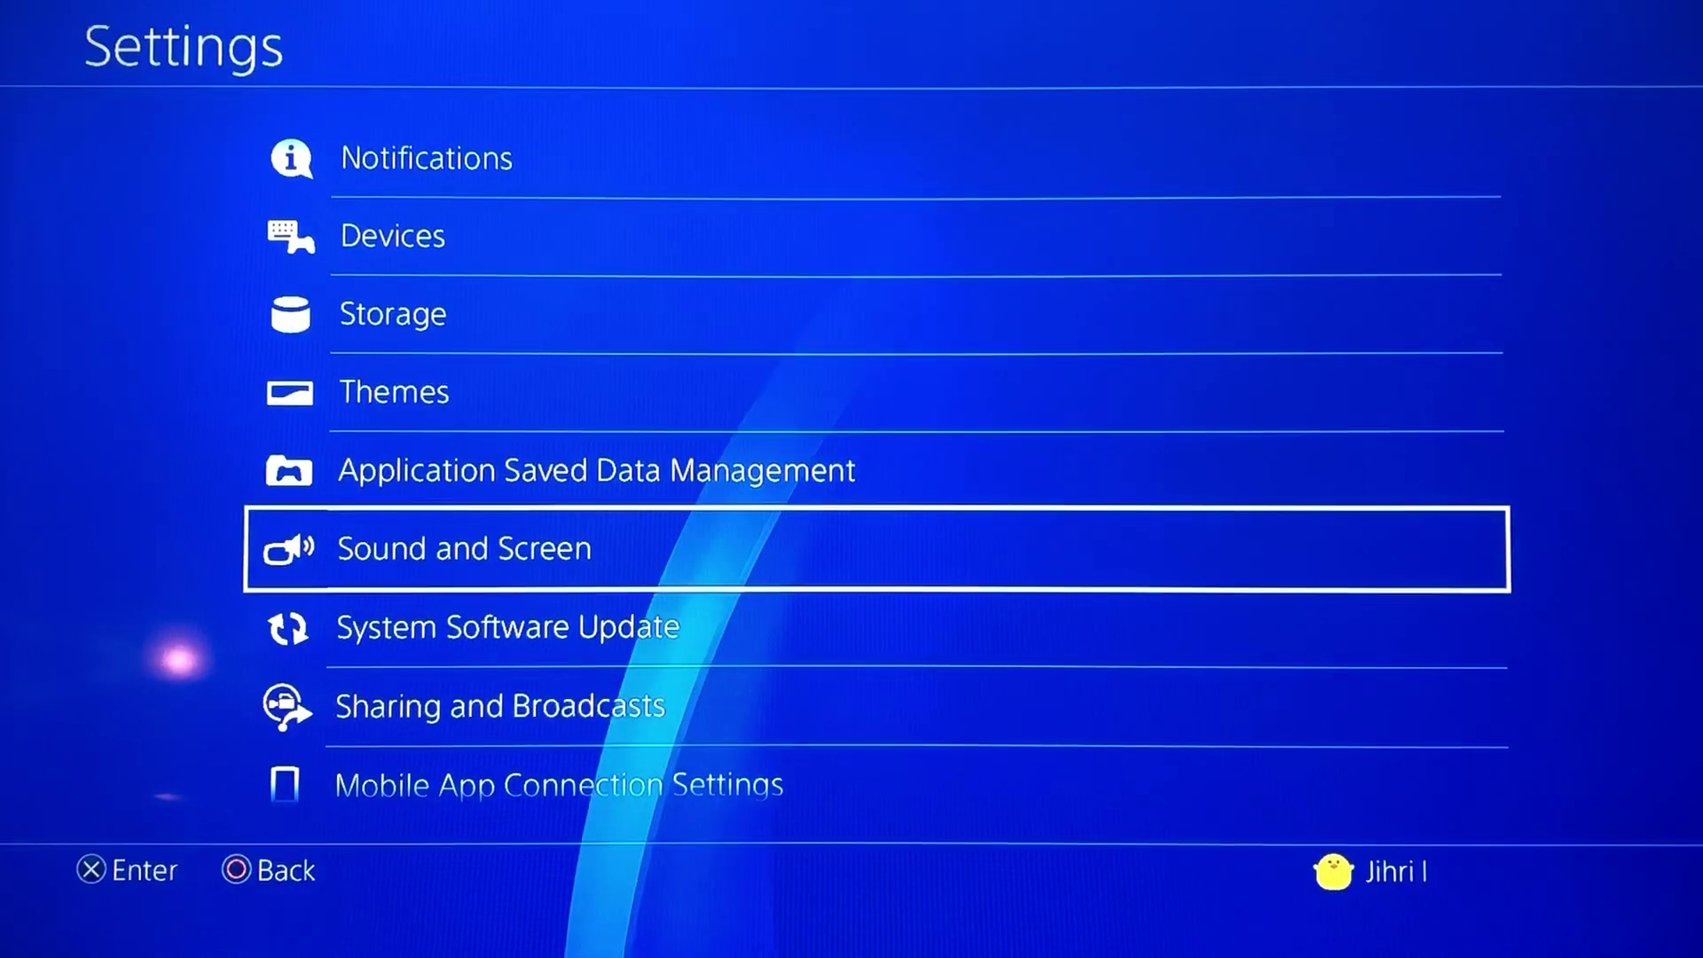
key(Up)
key(Up)
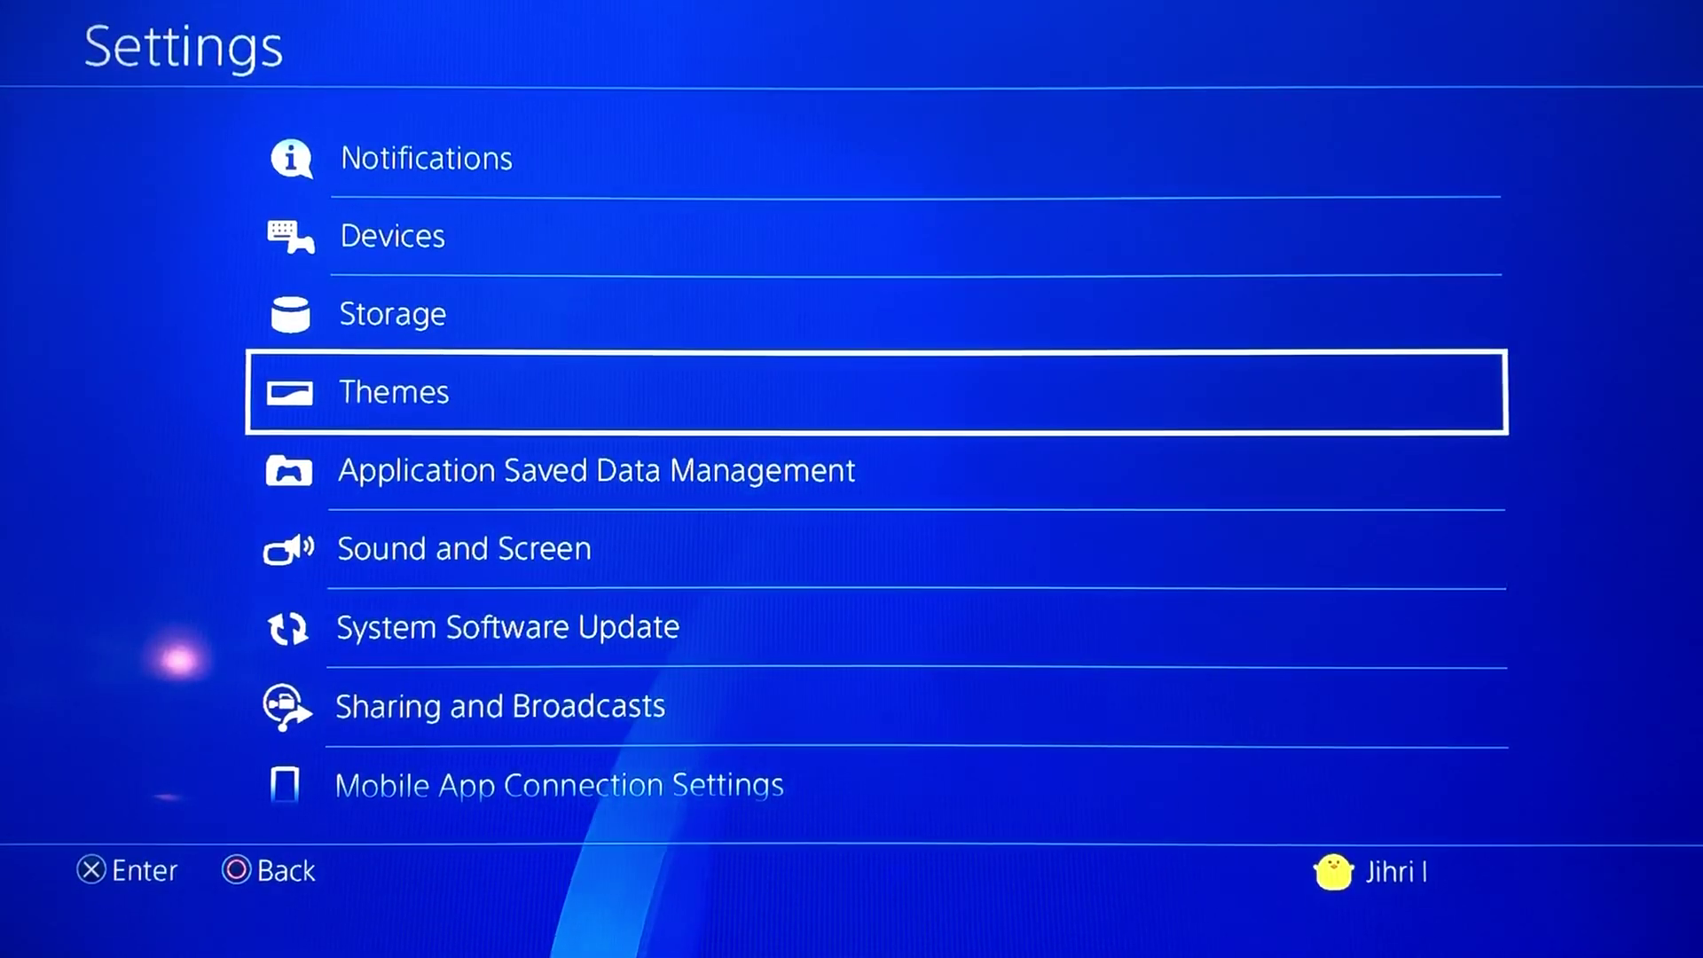
key(Up)
key(Up)
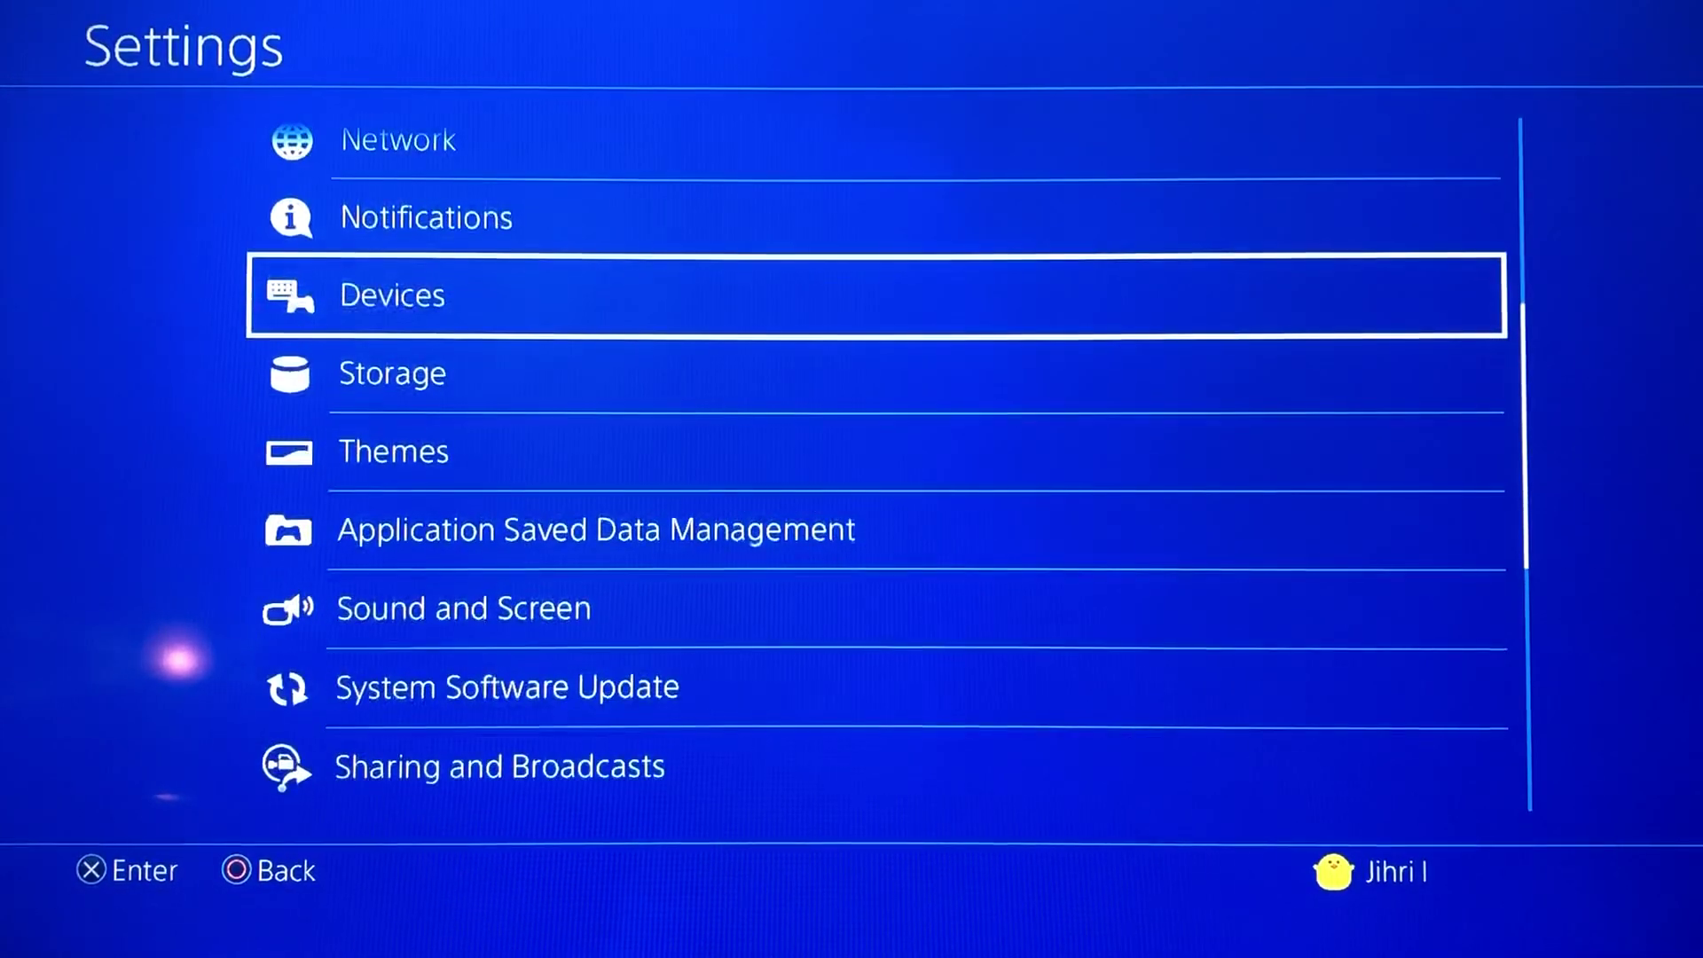
key(Down)
key(Down)
key(Down)
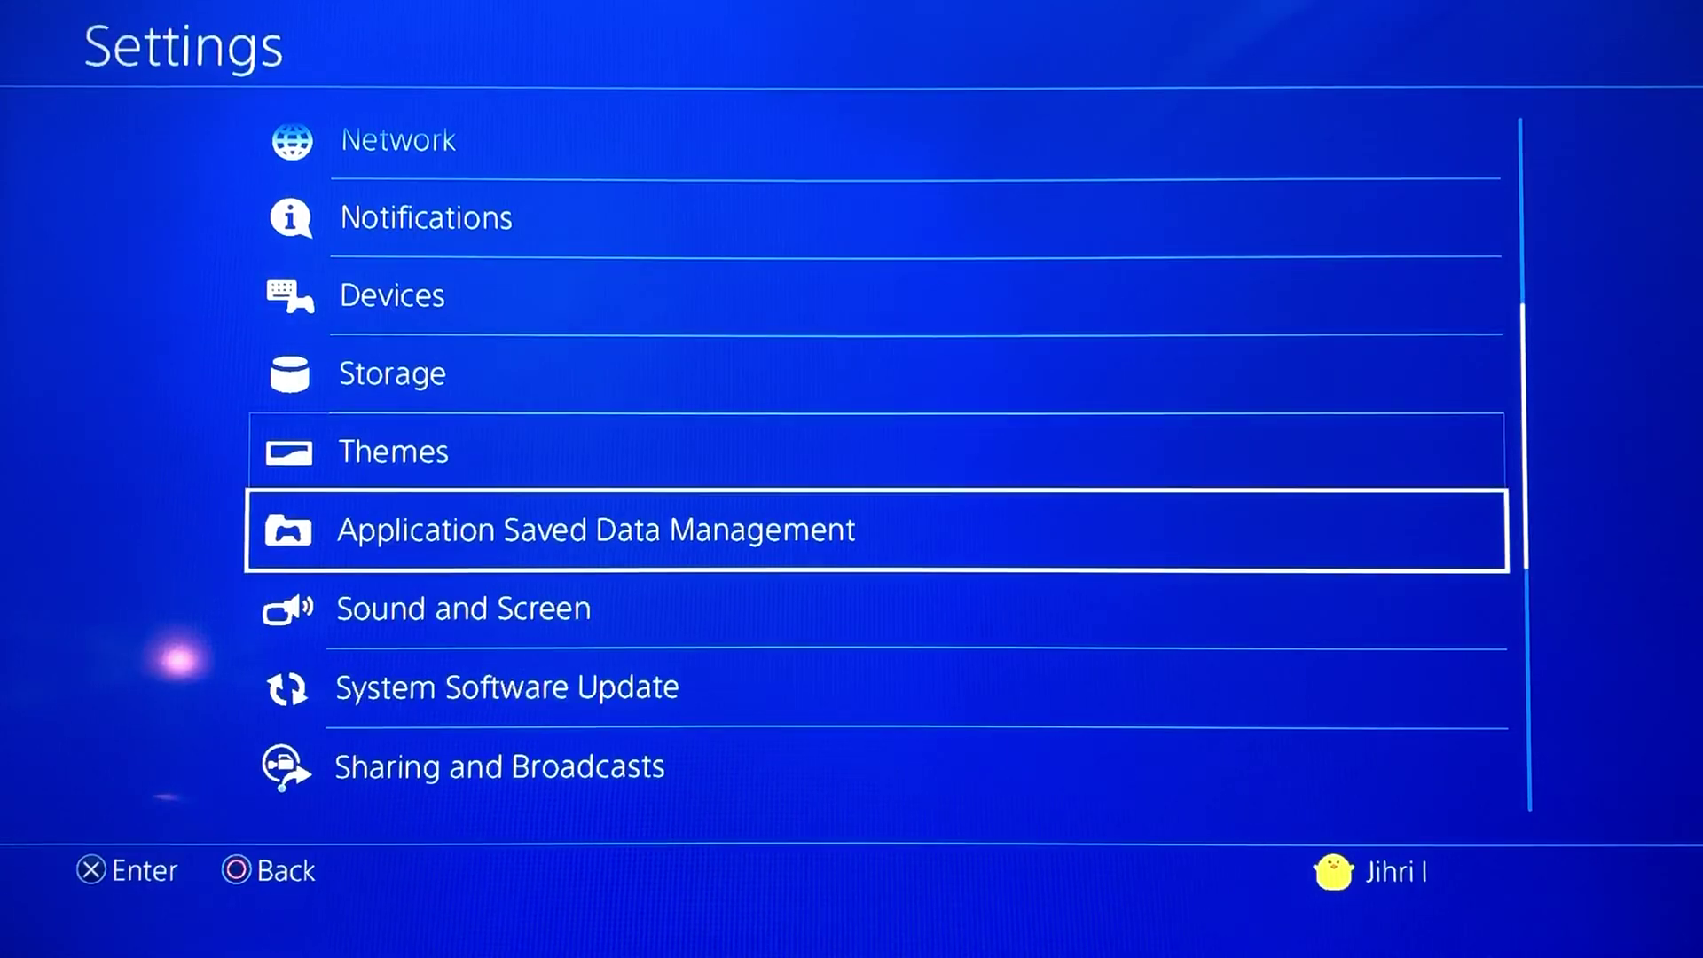
key(Return)
key(Down)
key(Down)
key(Down)
key(Up)
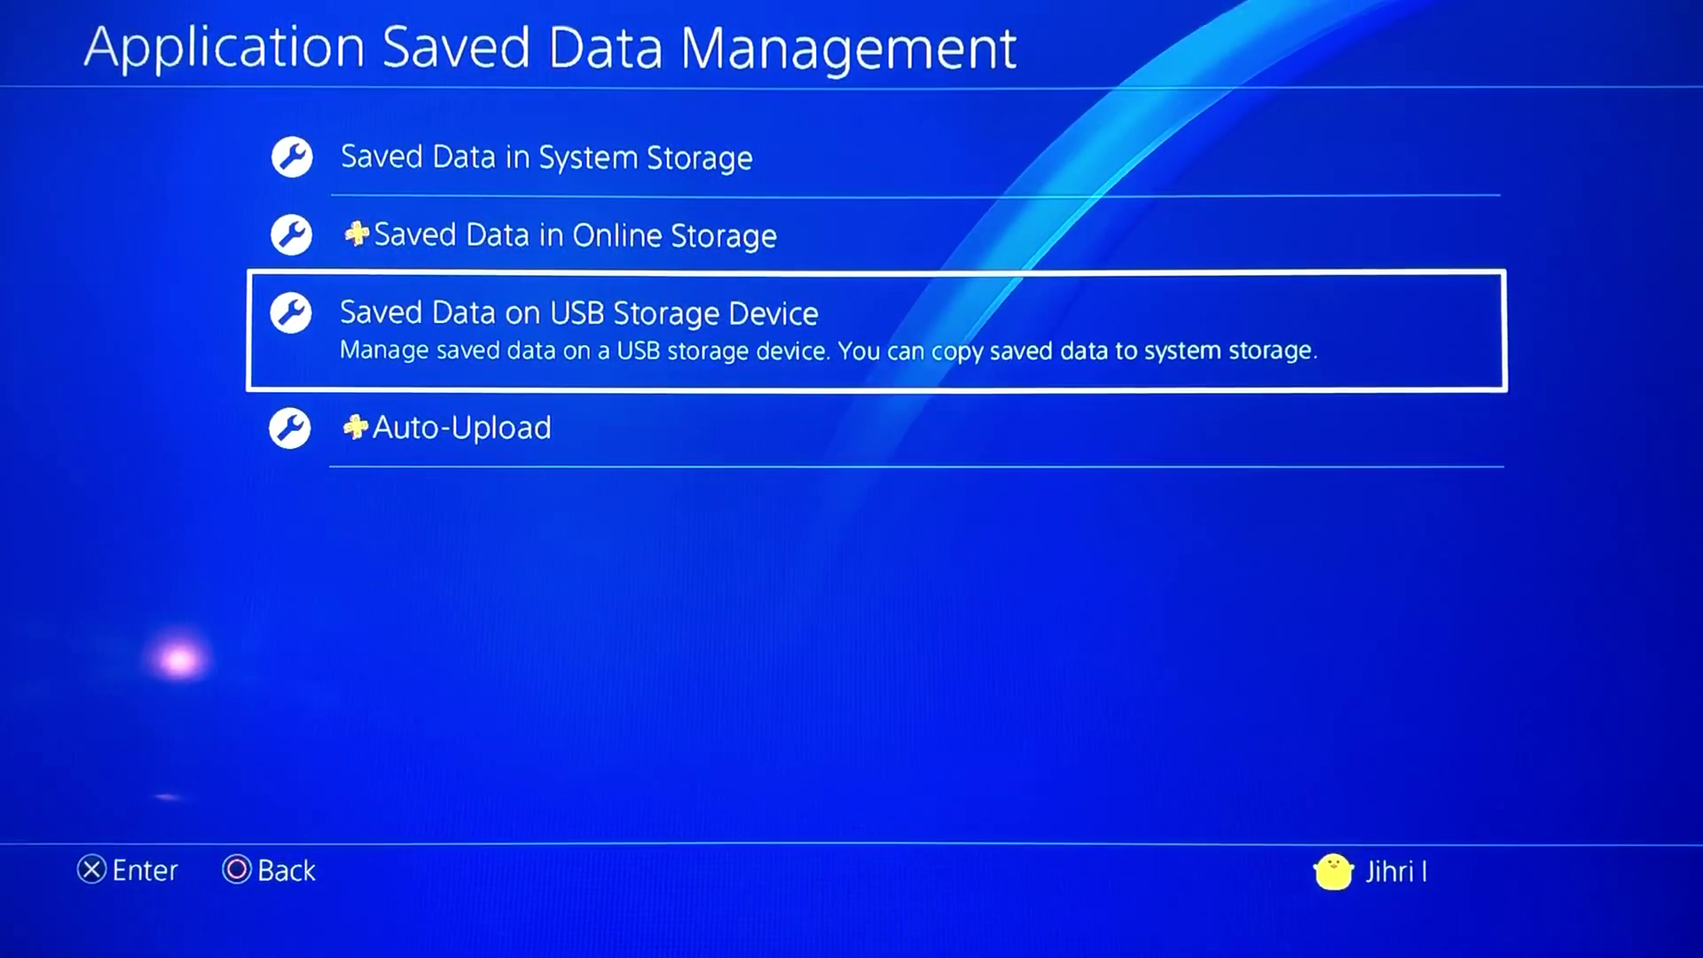
key(Return)
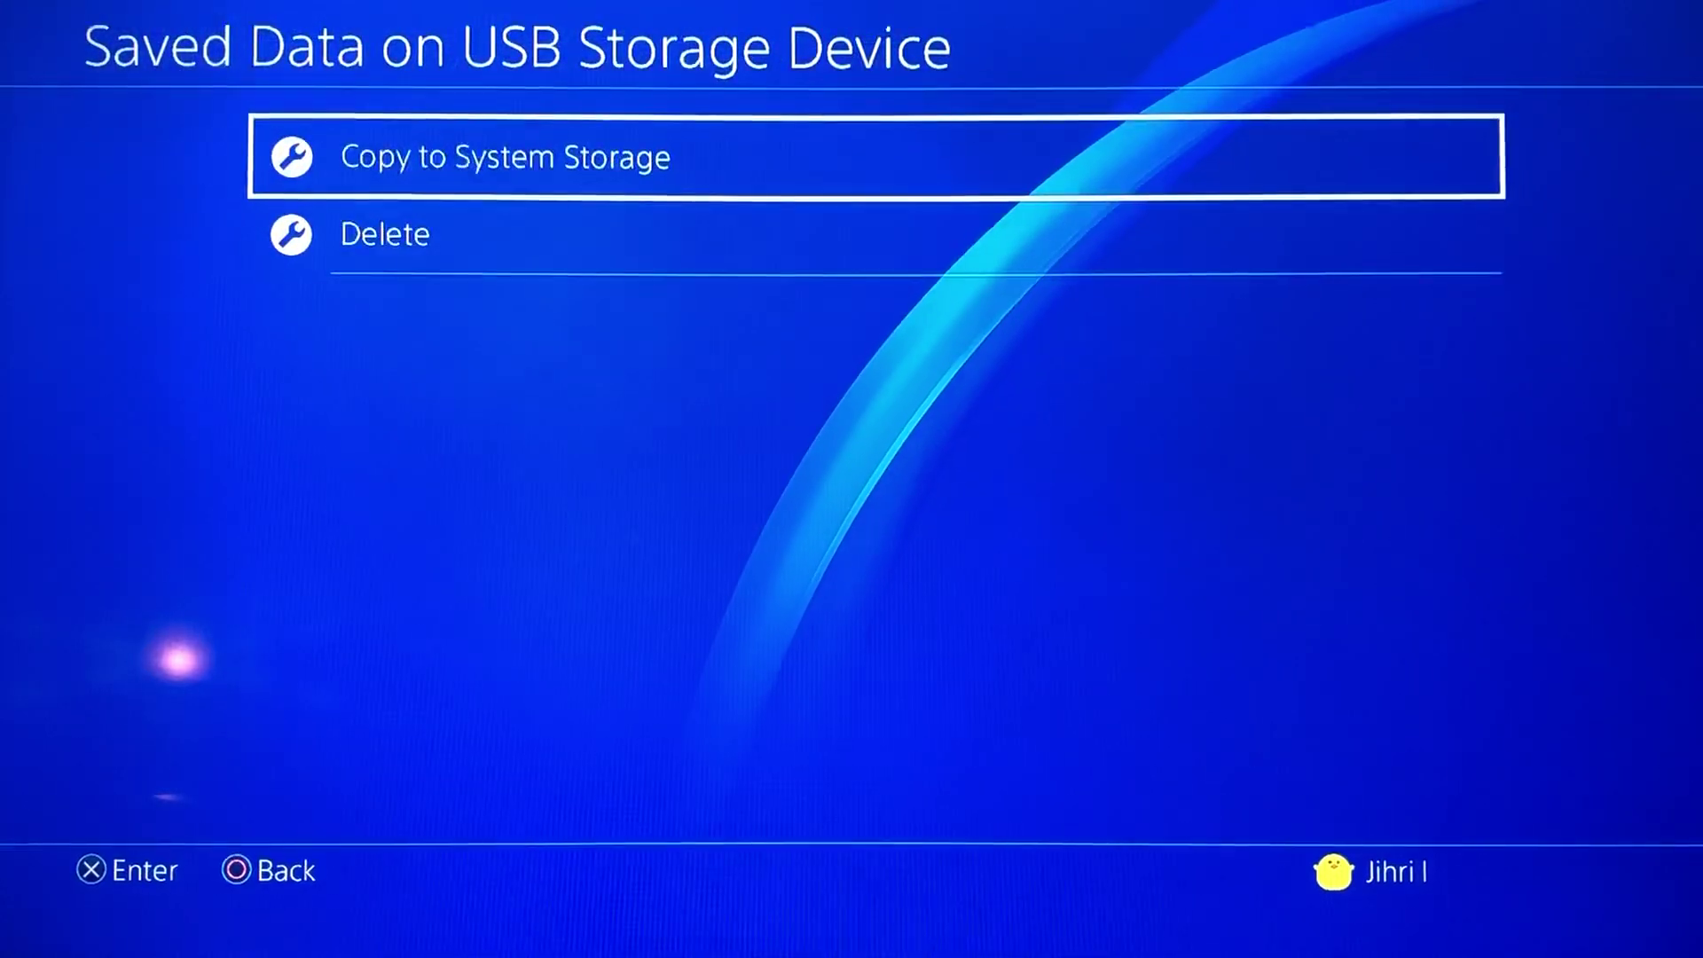
key(Escape)
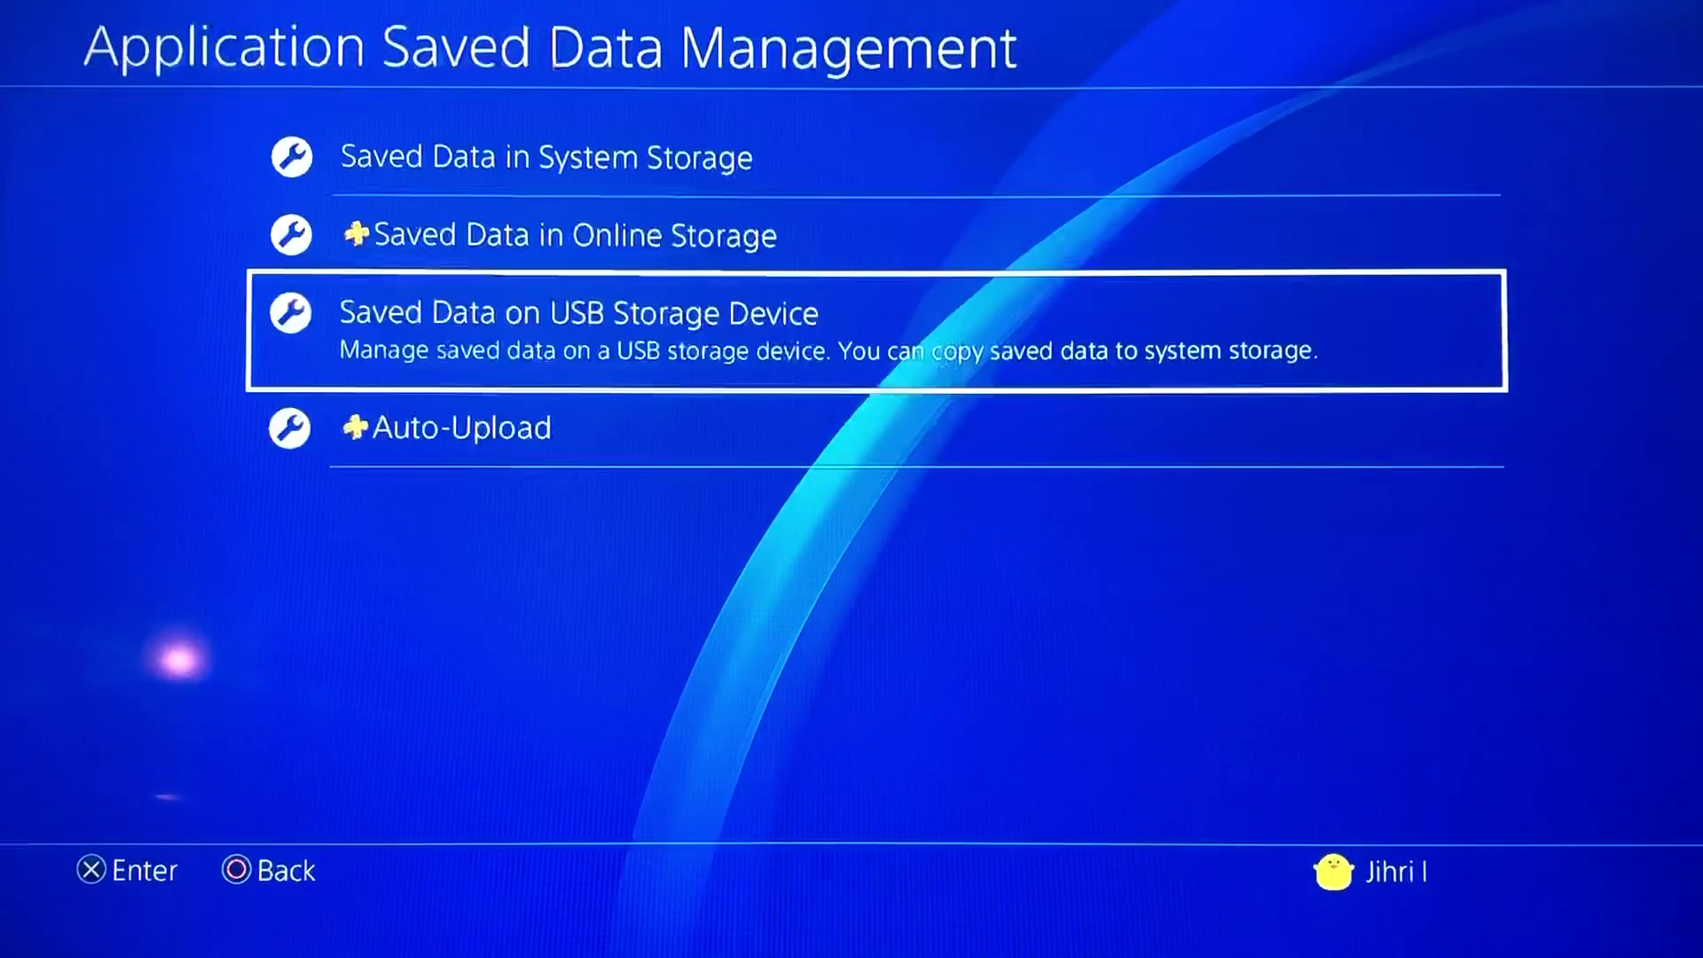
key(Escape)
key(Up)
key(Up)
key(Up)
Step: Scroll up the Settings list to Account Management
key(Up)
key(Up)
key(Up)
key(Up)
key(Up)
key(Up)
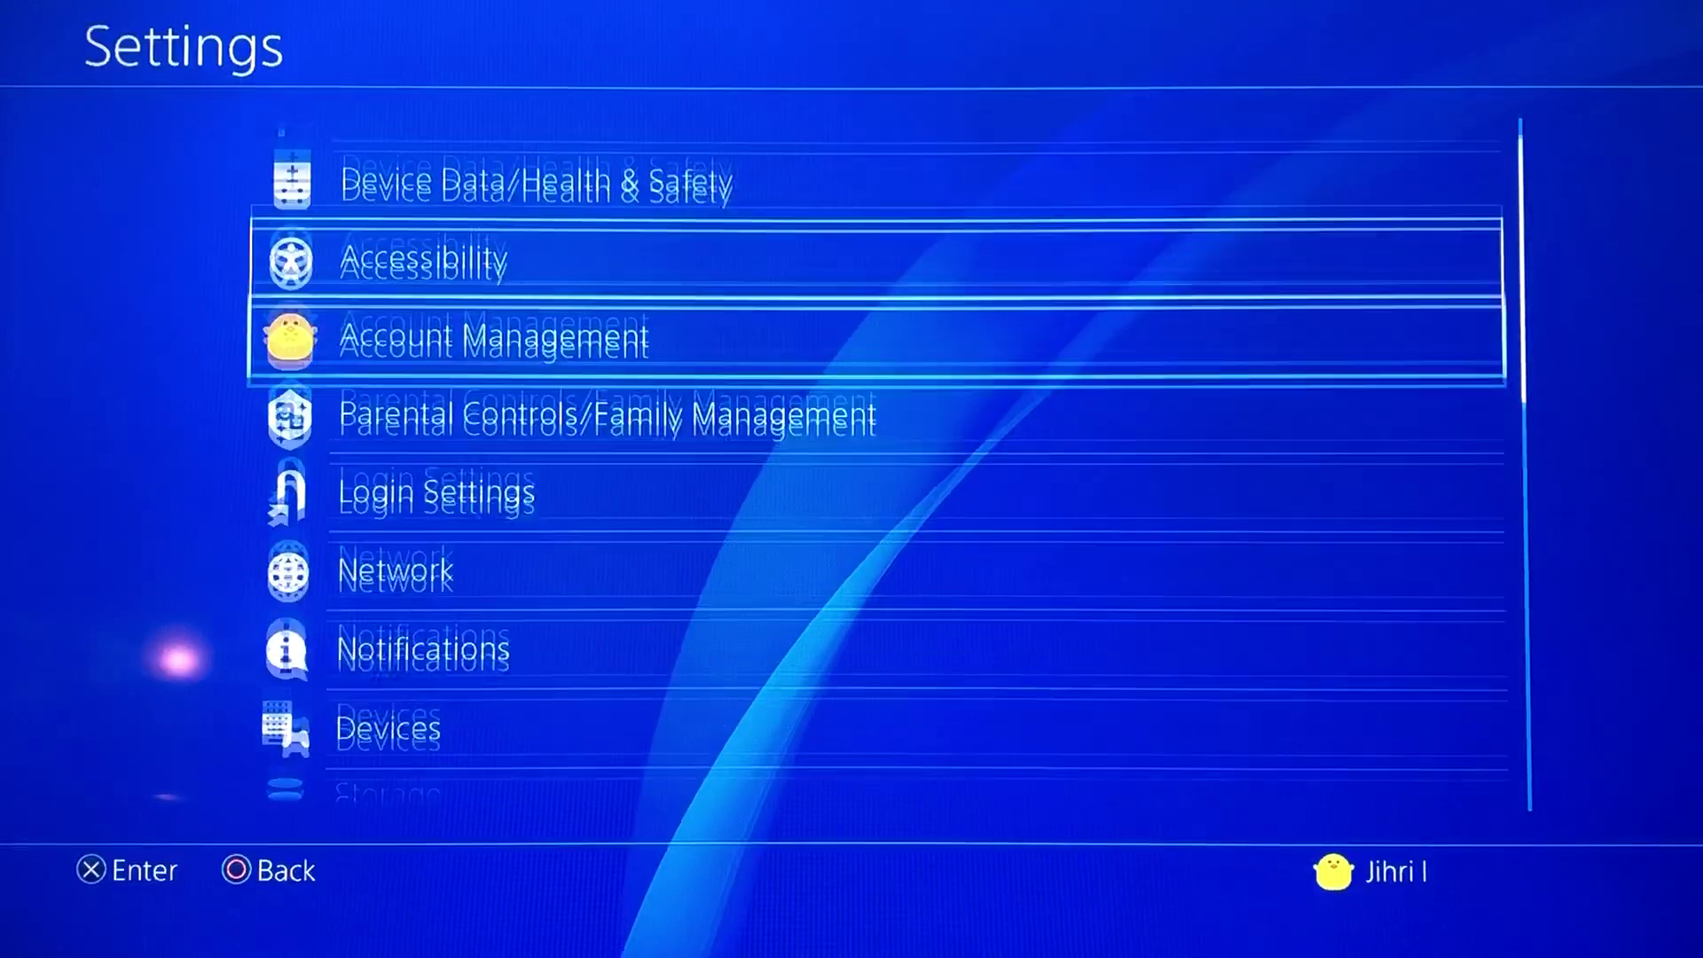
key(Up)
key(Down)
key(Down)
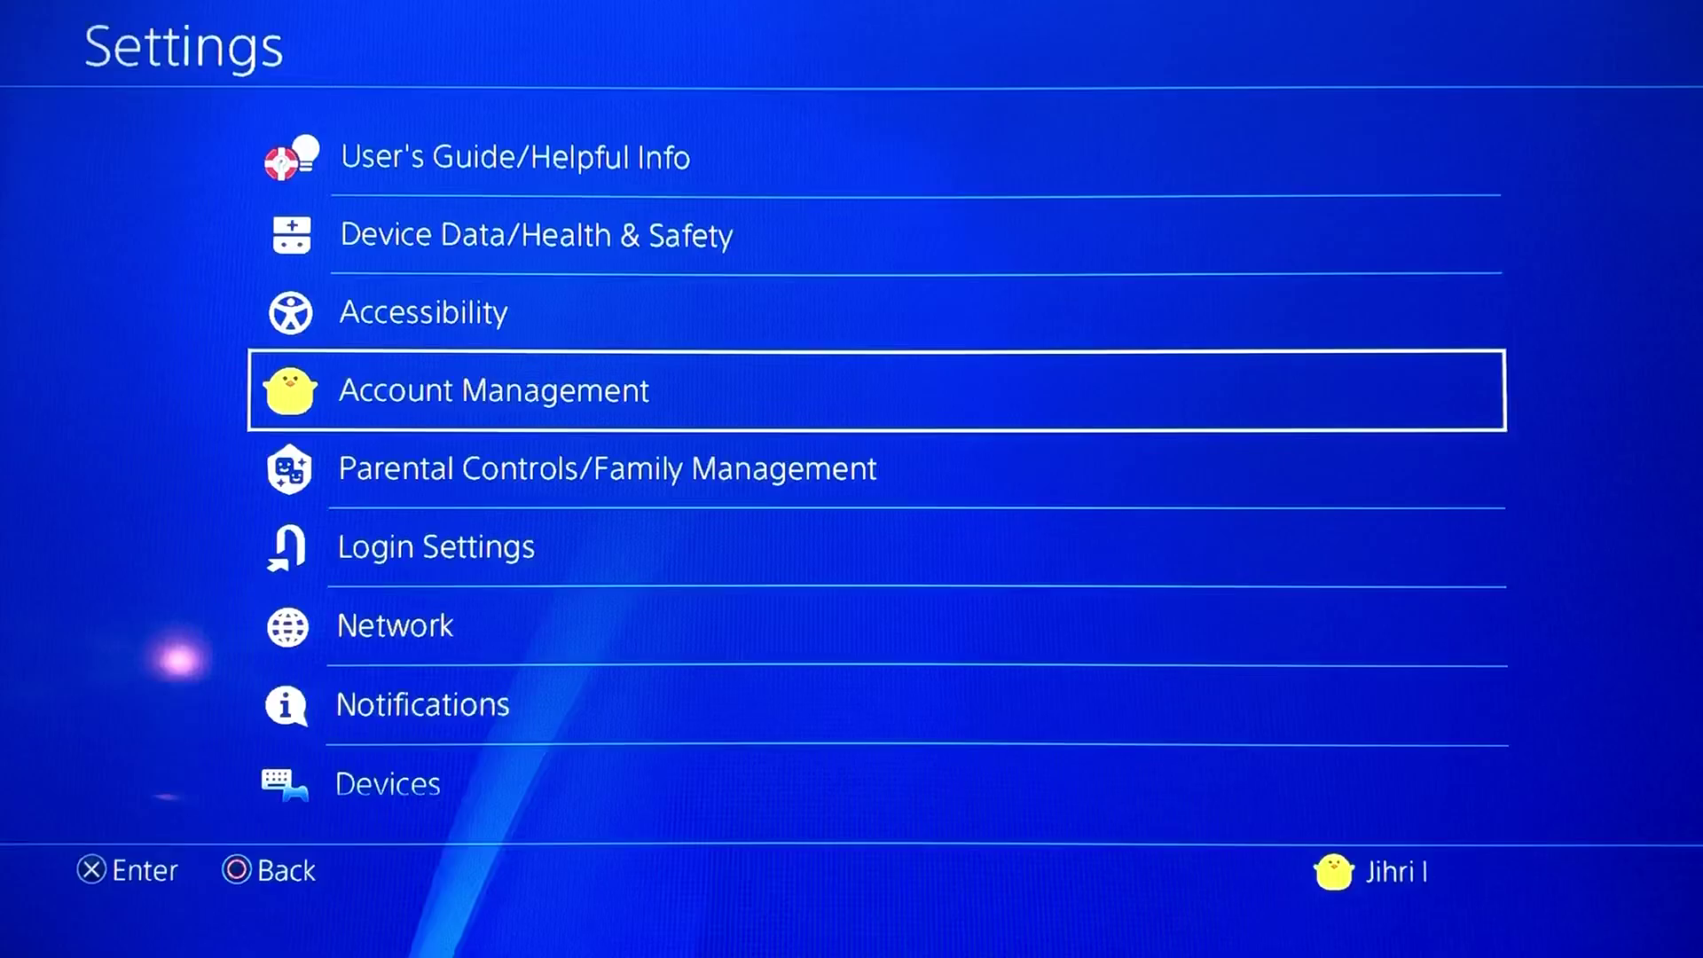
Step: Highlight Restart PS4, then close the power options without restarting
key(Right)
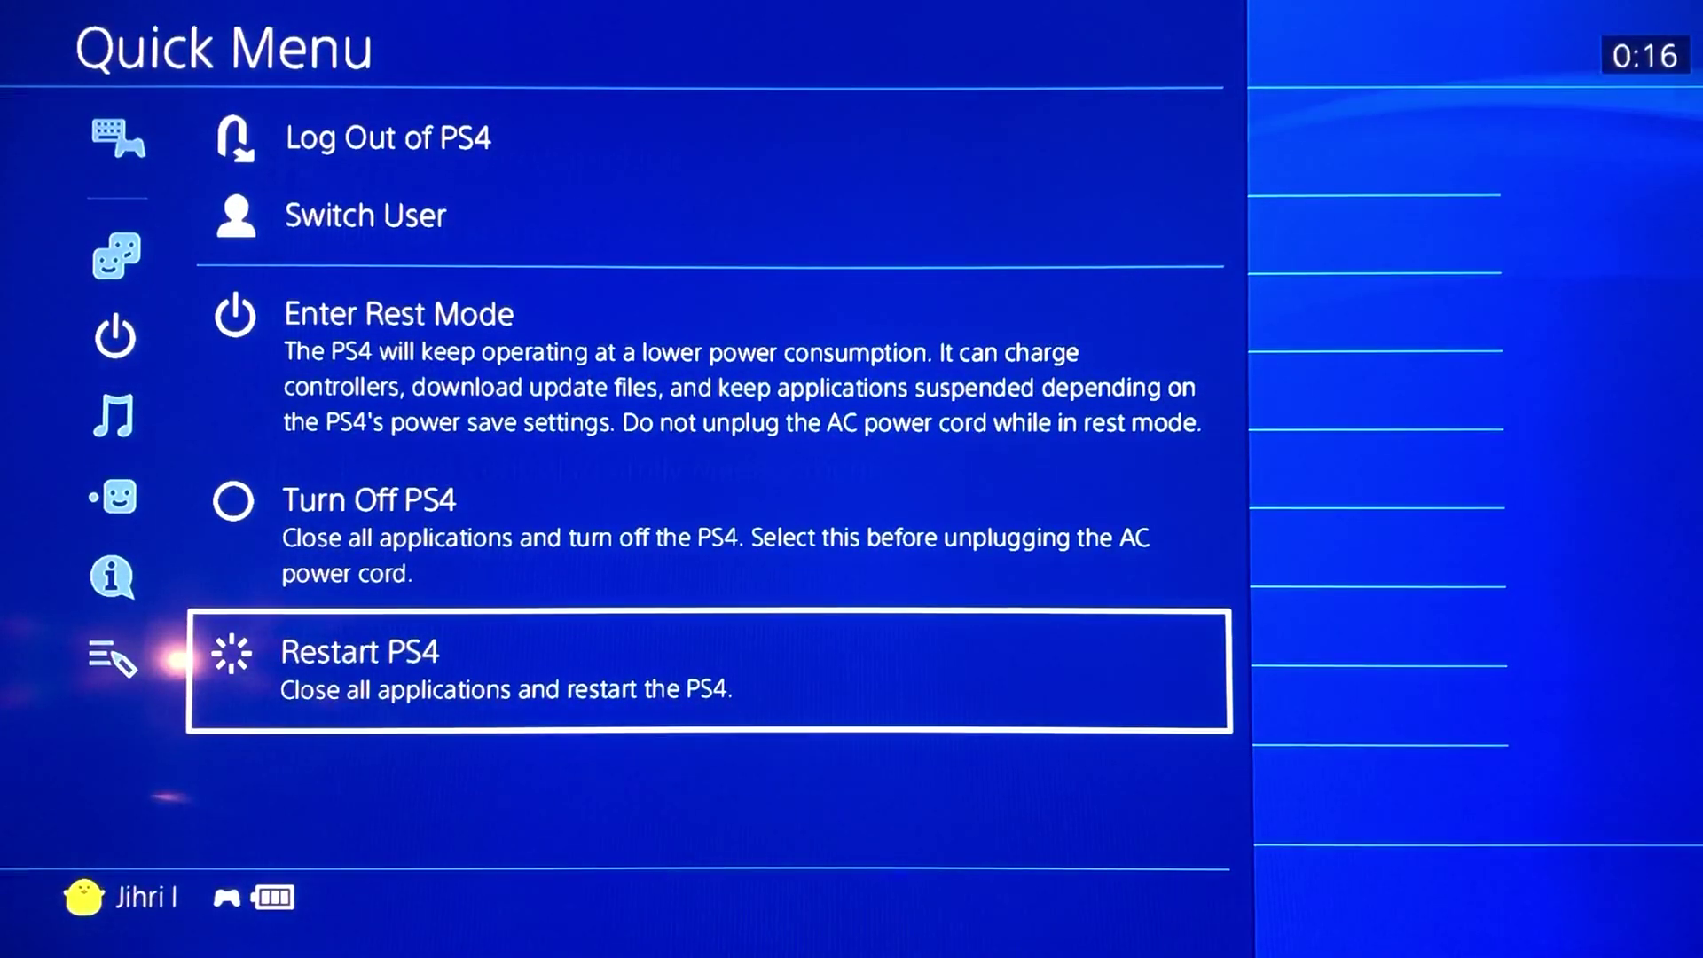
key(Left)
key(Escape)
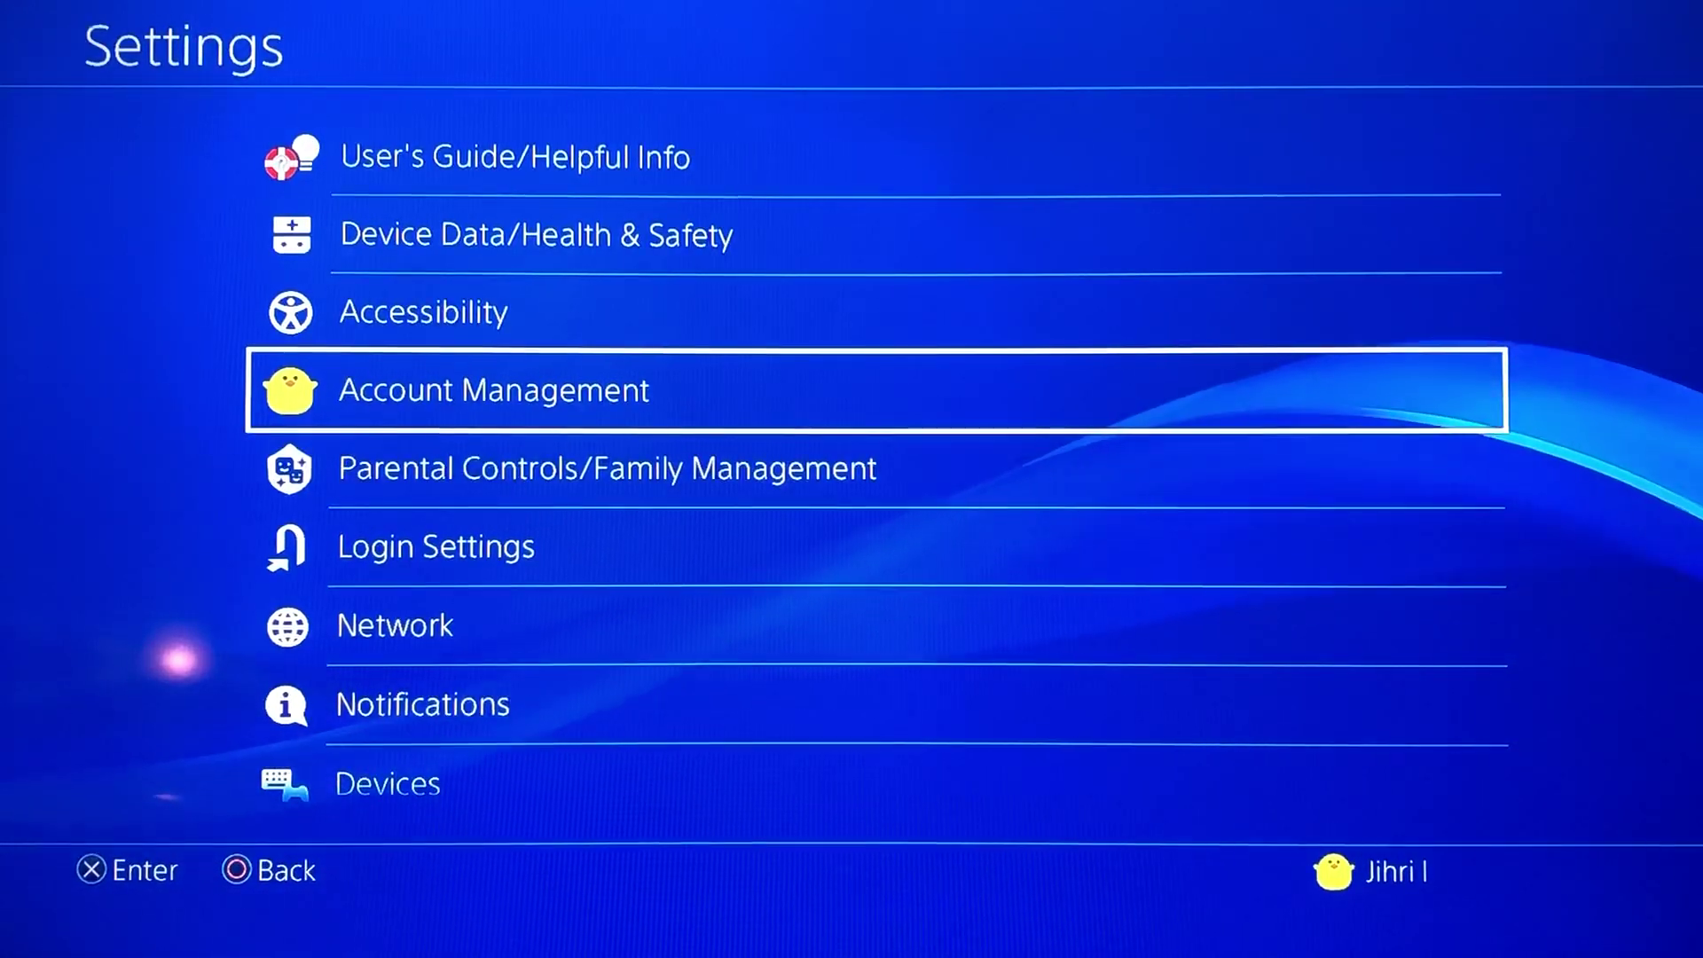
Step: Scroll the Settings list back to the Network entry
key(Down)
key(Down)
key(Down)
key(Down)
key(Down)
key(Down)
key(Up)
key(Up)
key(Up)
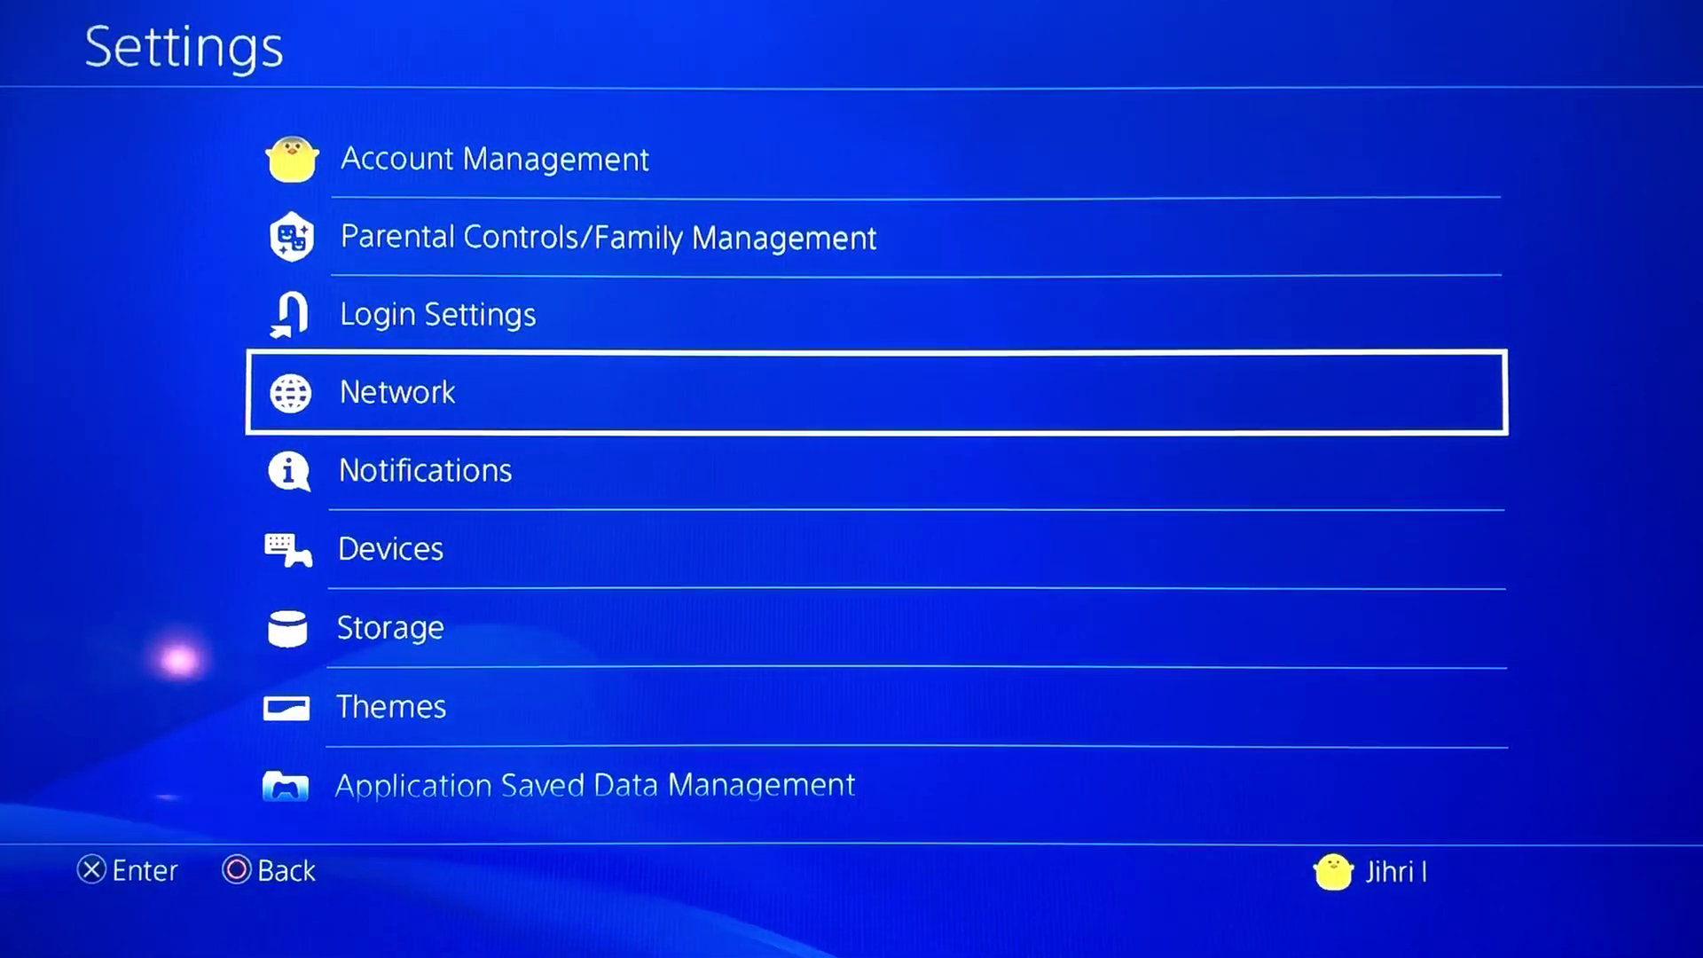
Step: Exit Settings to the function bar and open Communities, showing Error fix and Qieri
key(Escape)
key(Left)
key(Left)
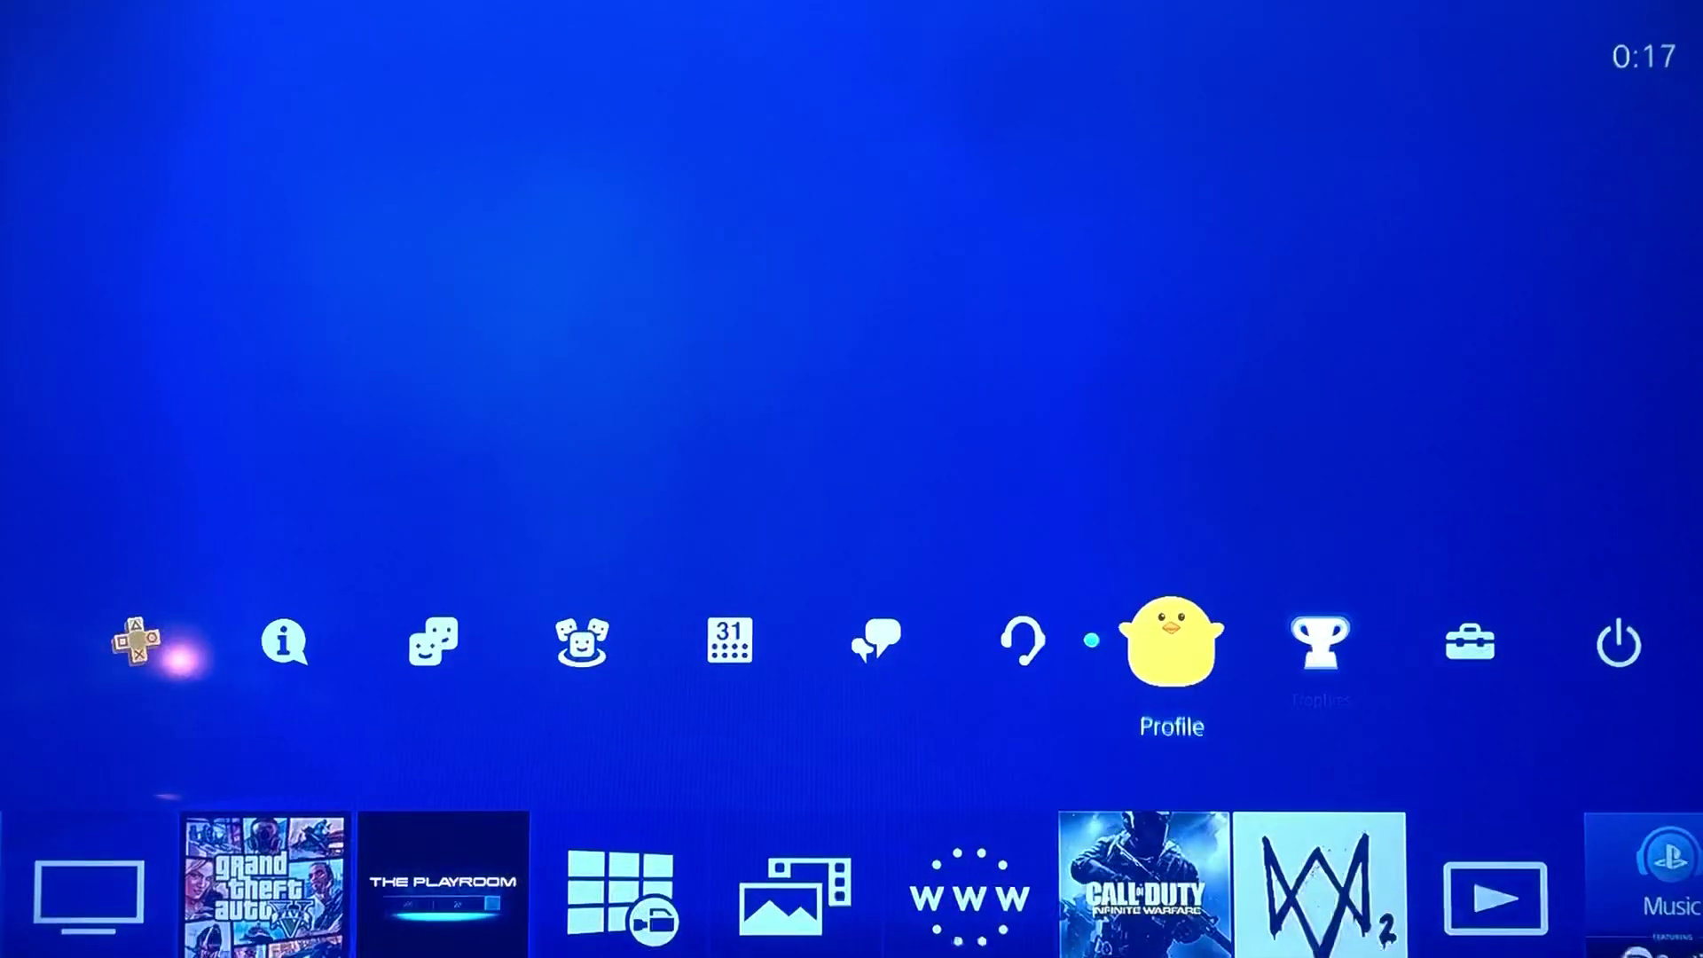
key(Left)
key(Left)
key(Left)
key(Left)
key(Left)
key(Right)
key(Return)
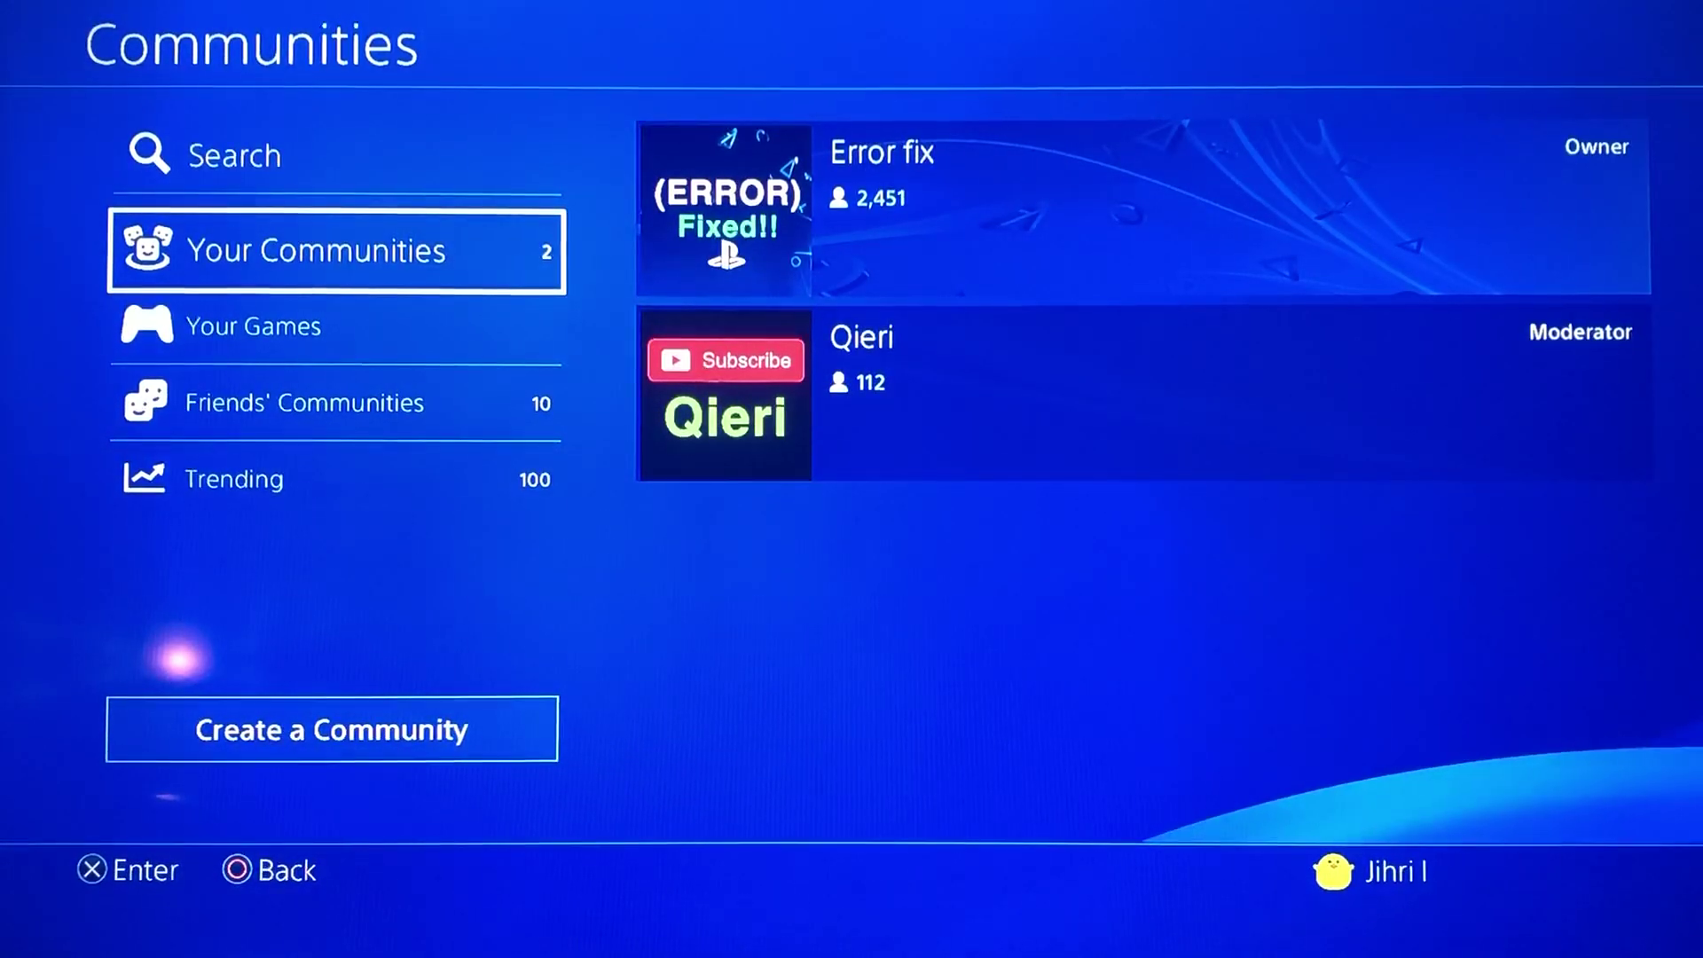
key(Right)
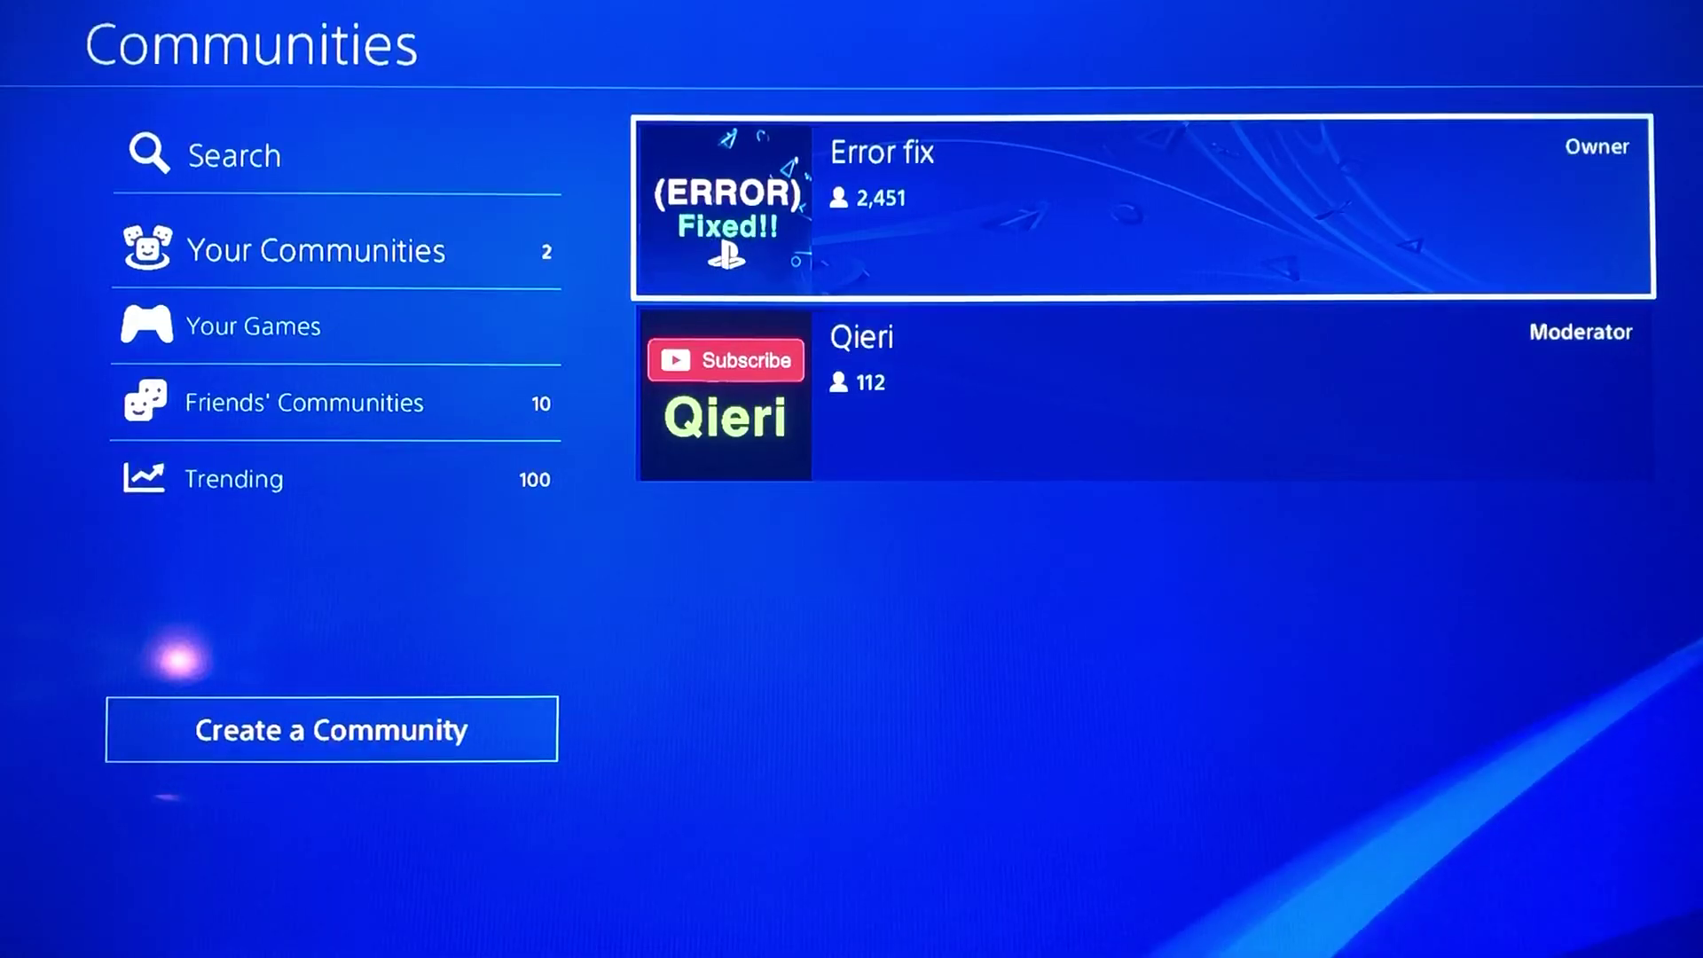
key(Down)
key(Up)
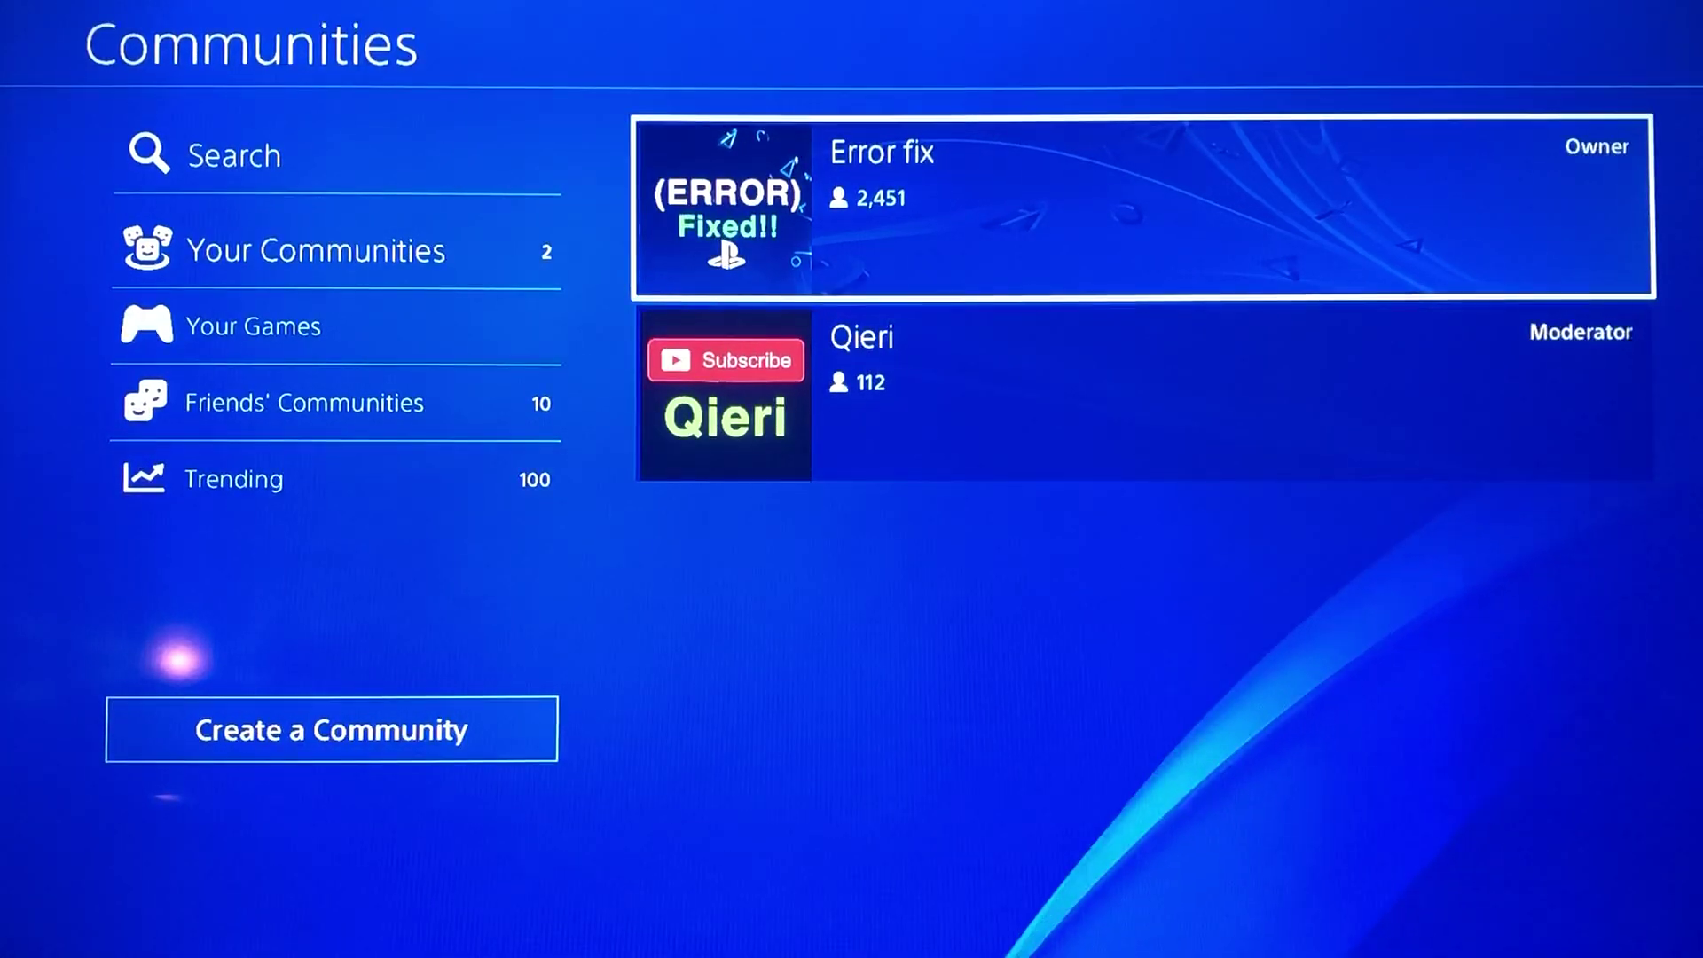